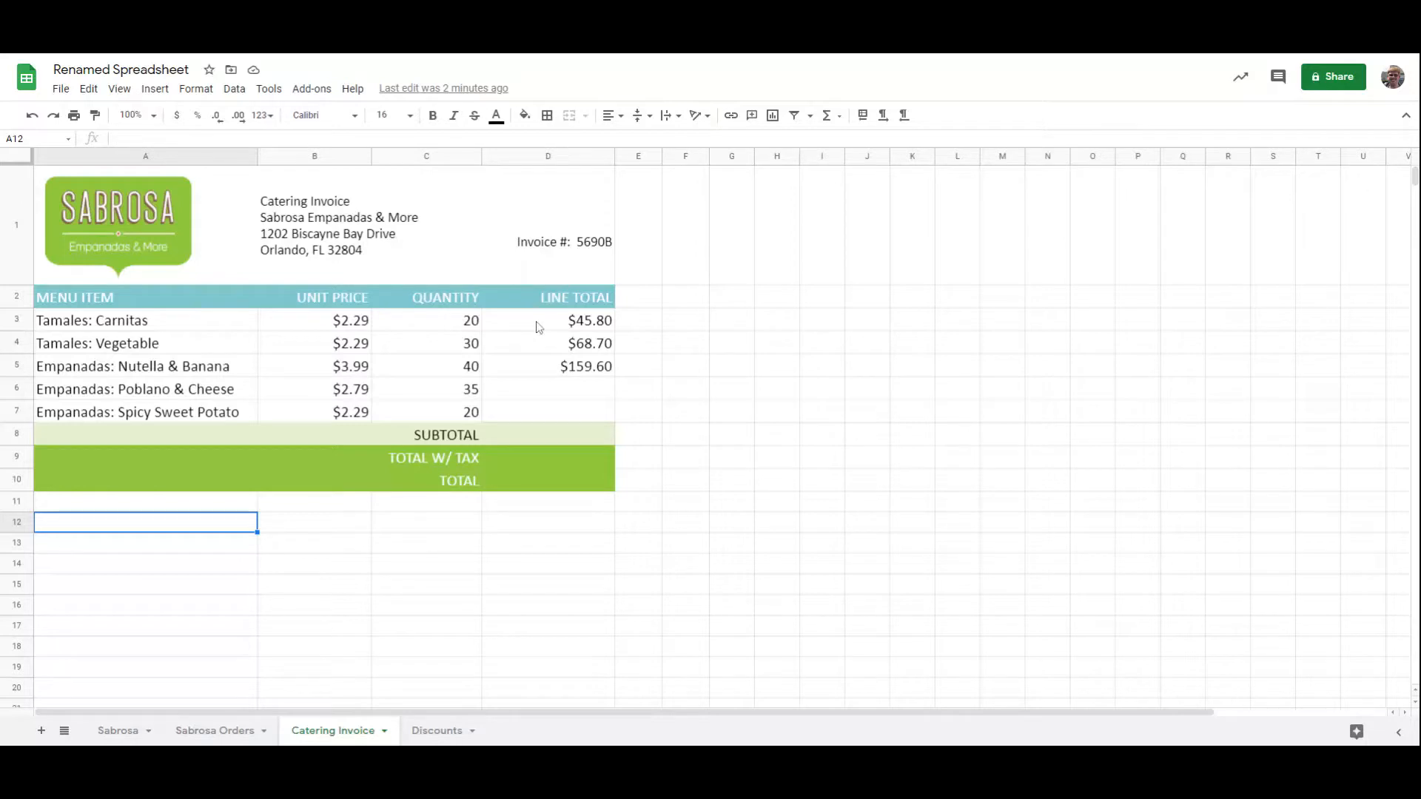
# - Copy the line total formula from D5 down to D7 and check the formulas of the filled rows
pyautogui.click(538, 327)
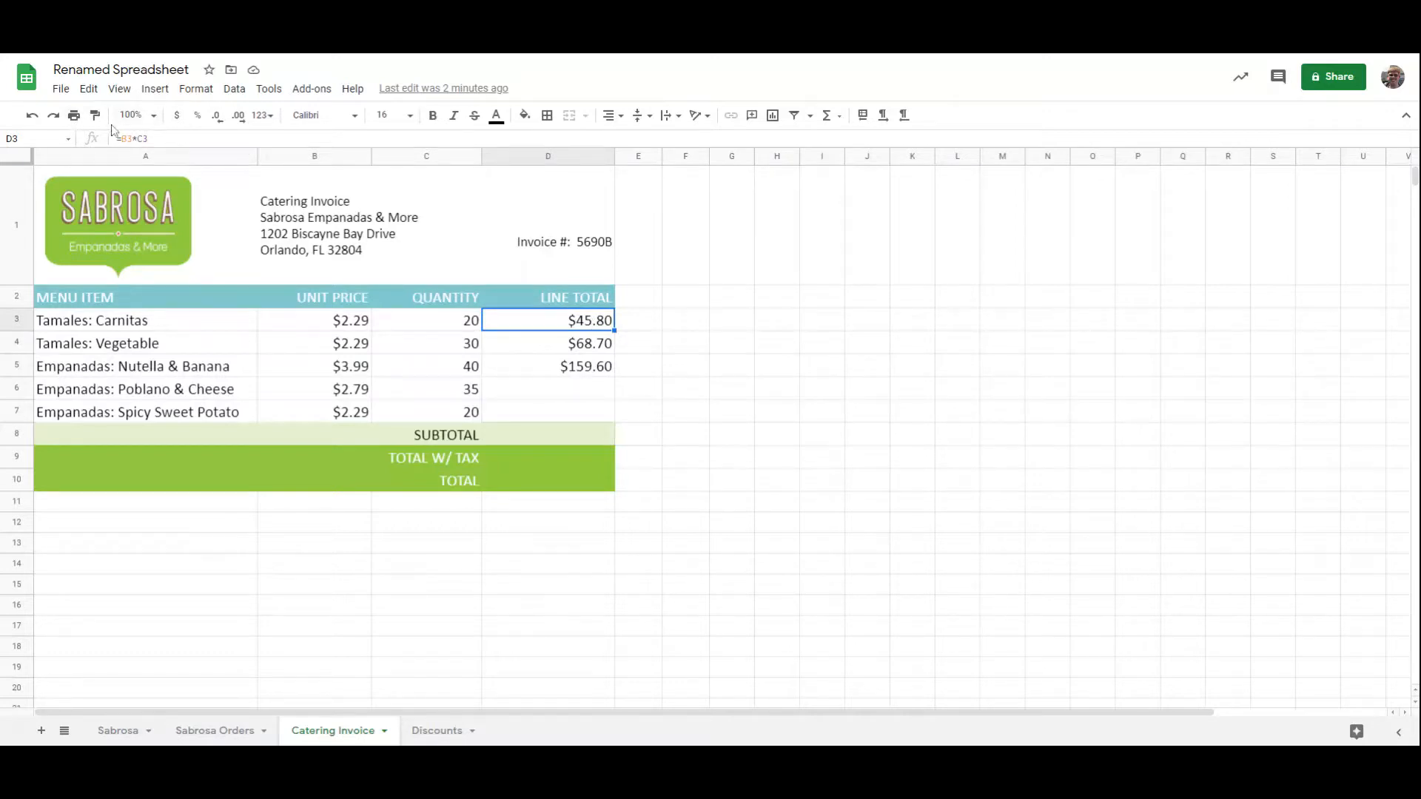
pyautogui.press('Down')
pyautogui.press('Down')
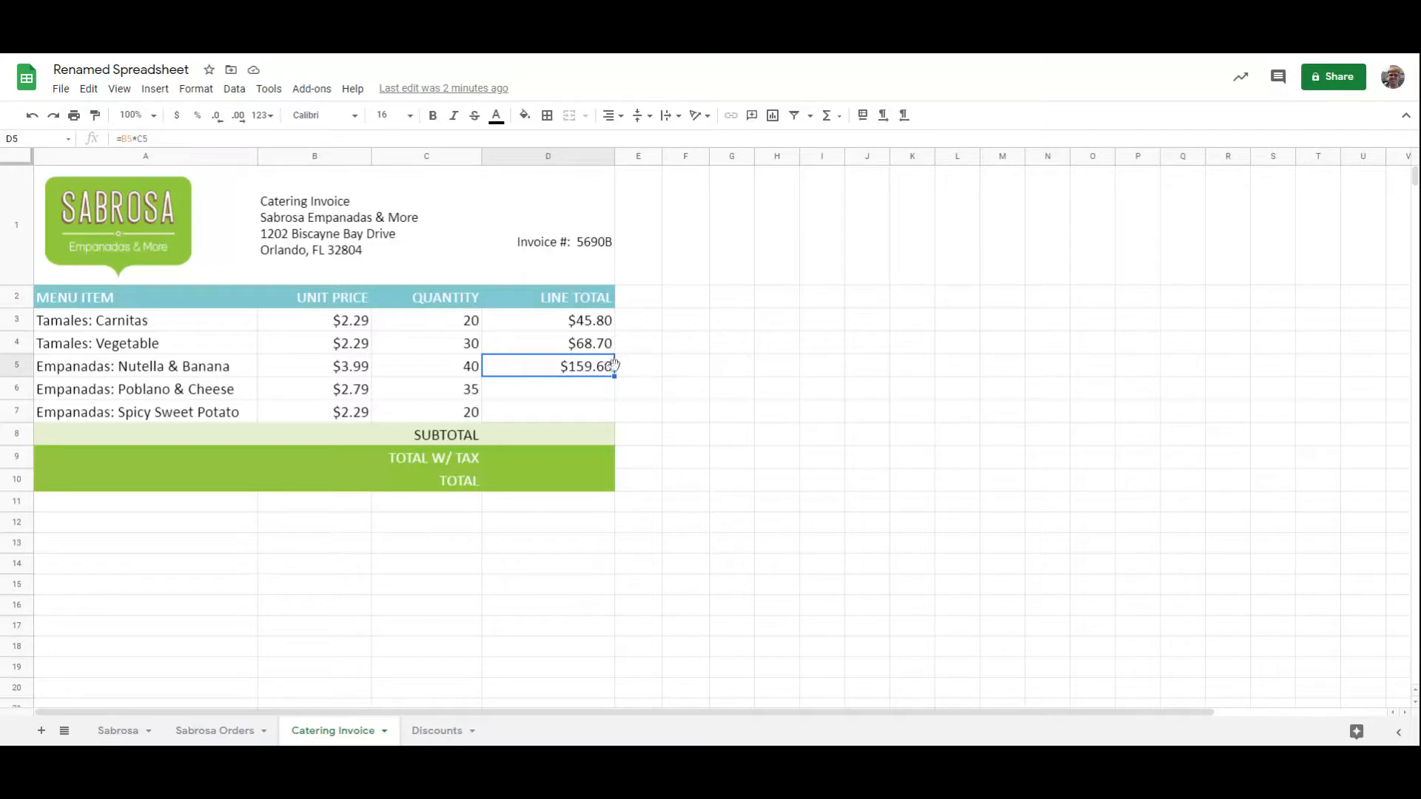
pyautogui.moveTo(614, 376); pyautogui.dragTo(613, 415)
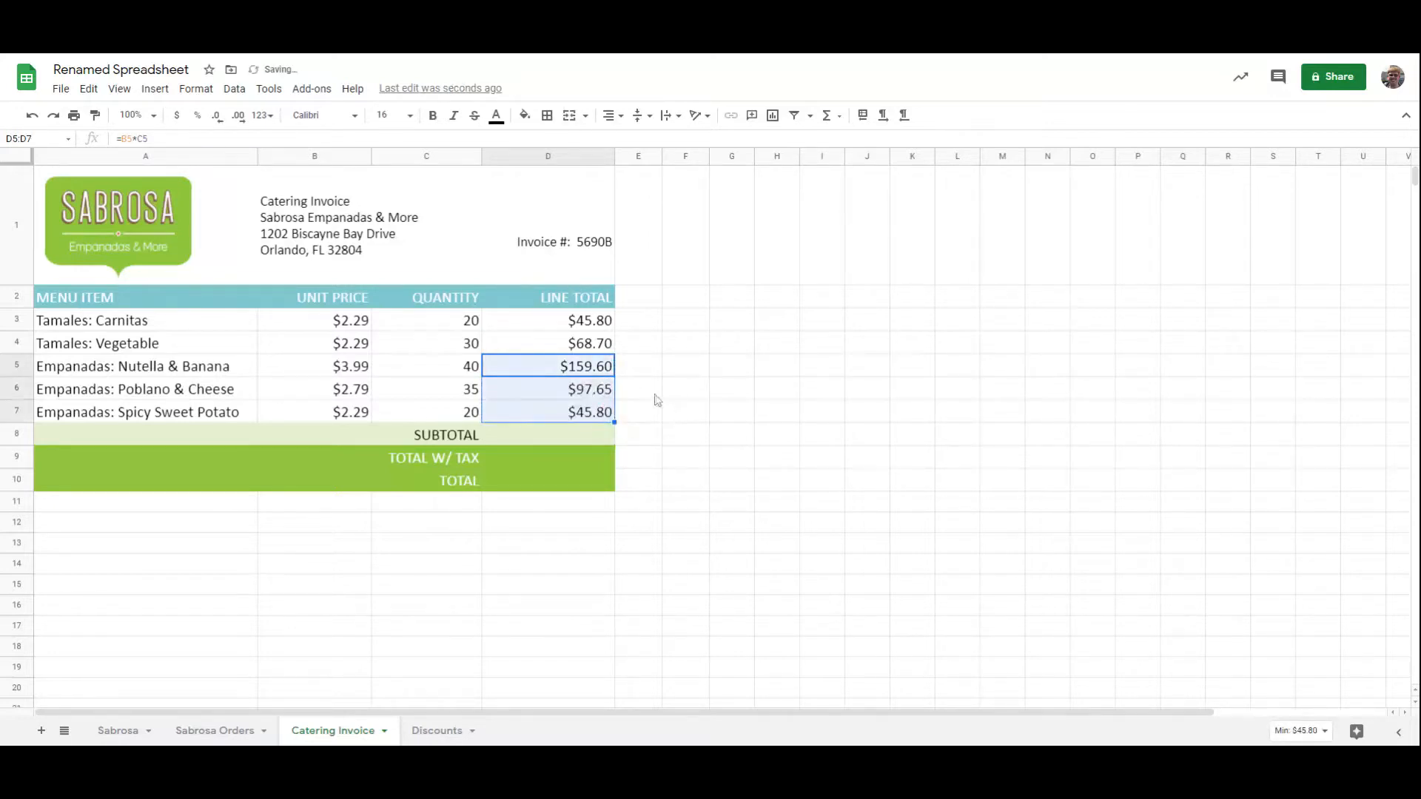
pyautogui.click(598, 391)
pyautogui.press('Down')
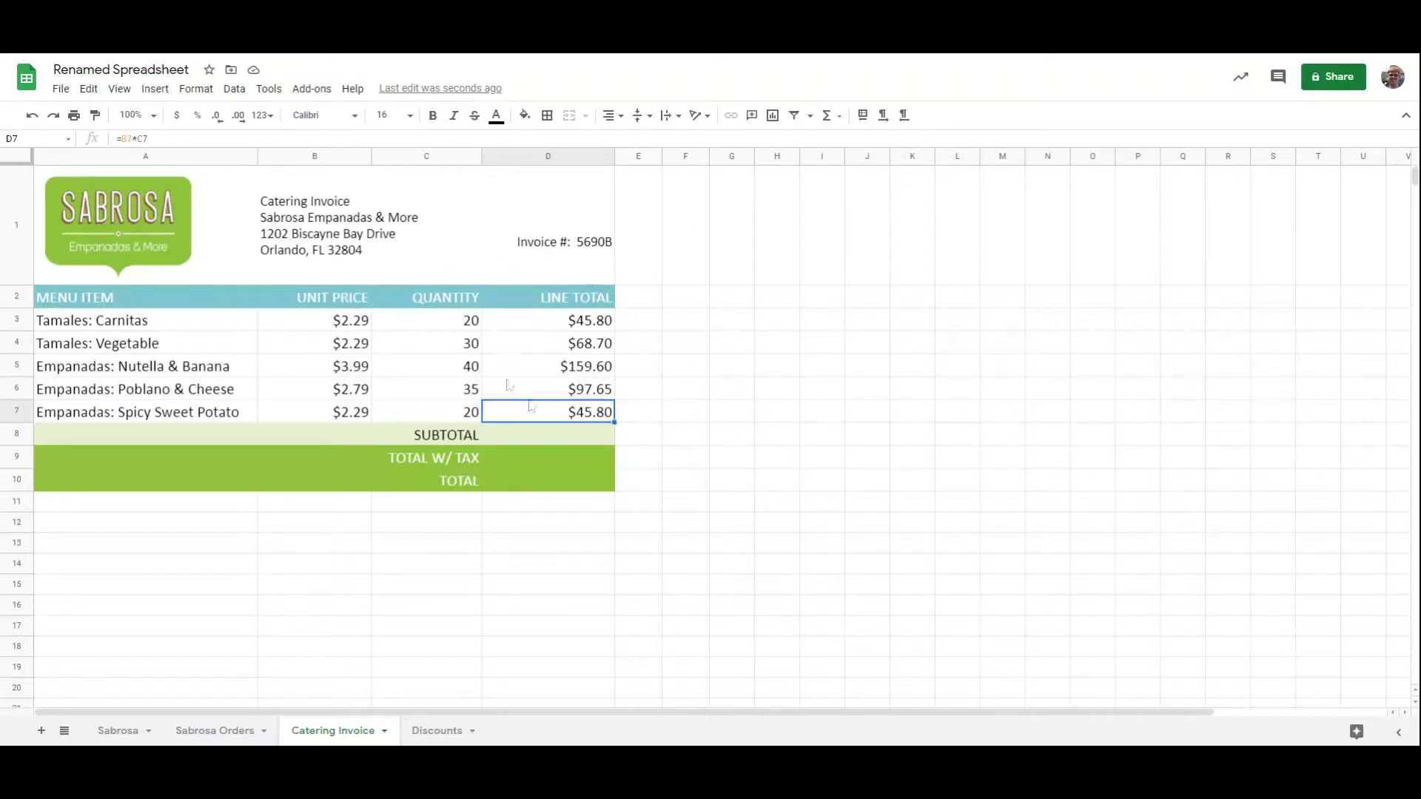
# - Calculate the subtotal in D8 with the suggested formula =SUM(D3:D7)
pyautogui.click(569, 432)
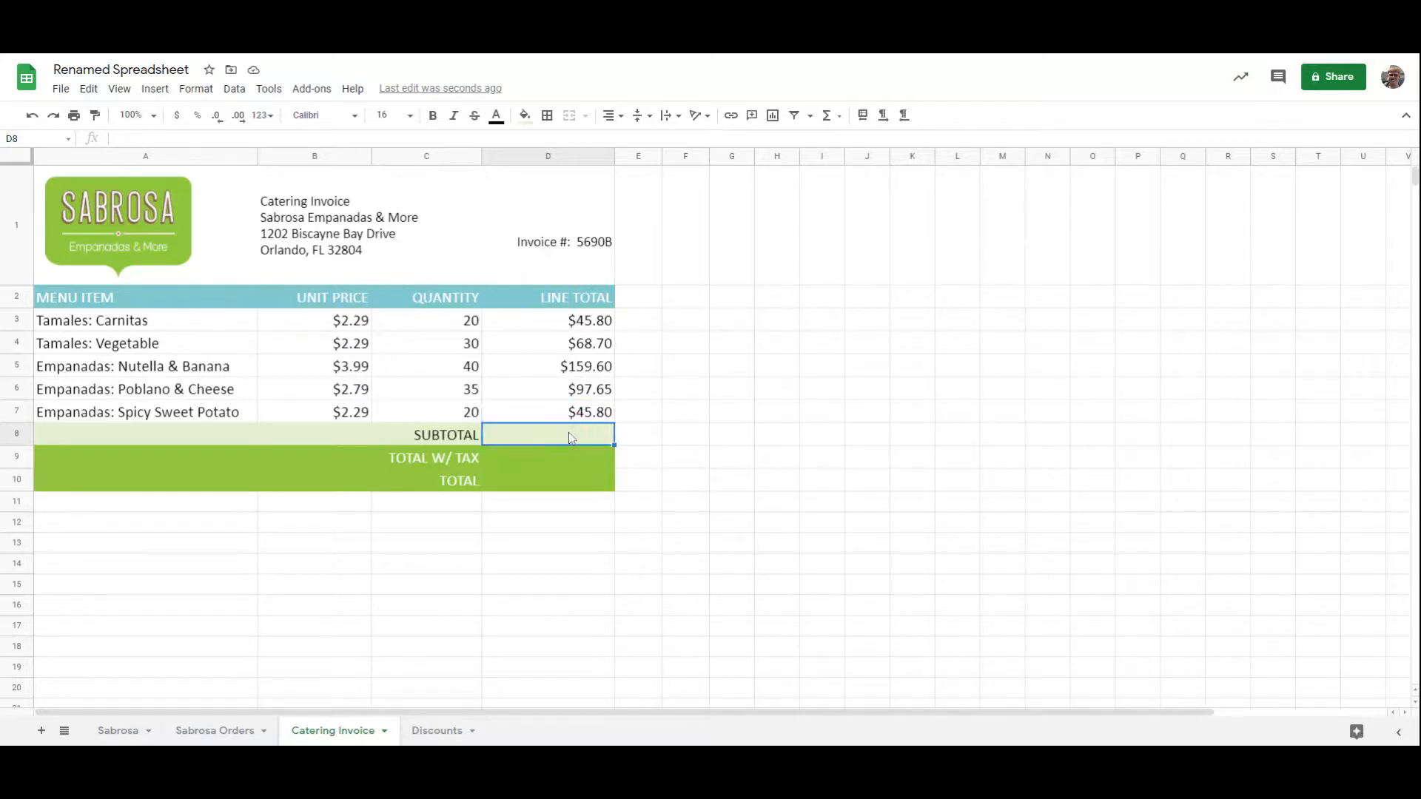
pyautogui.write('=')
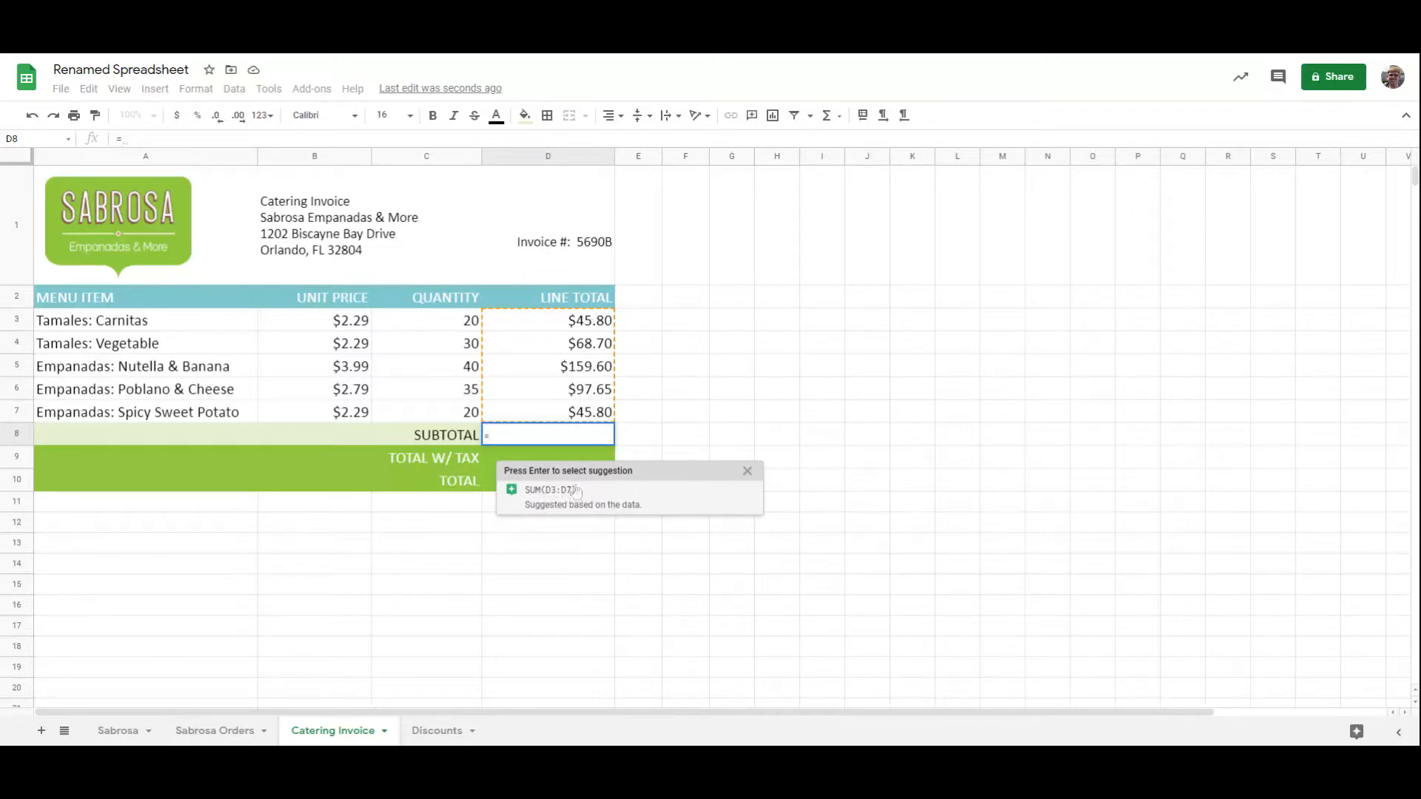
pyautogui.click(549, 490)
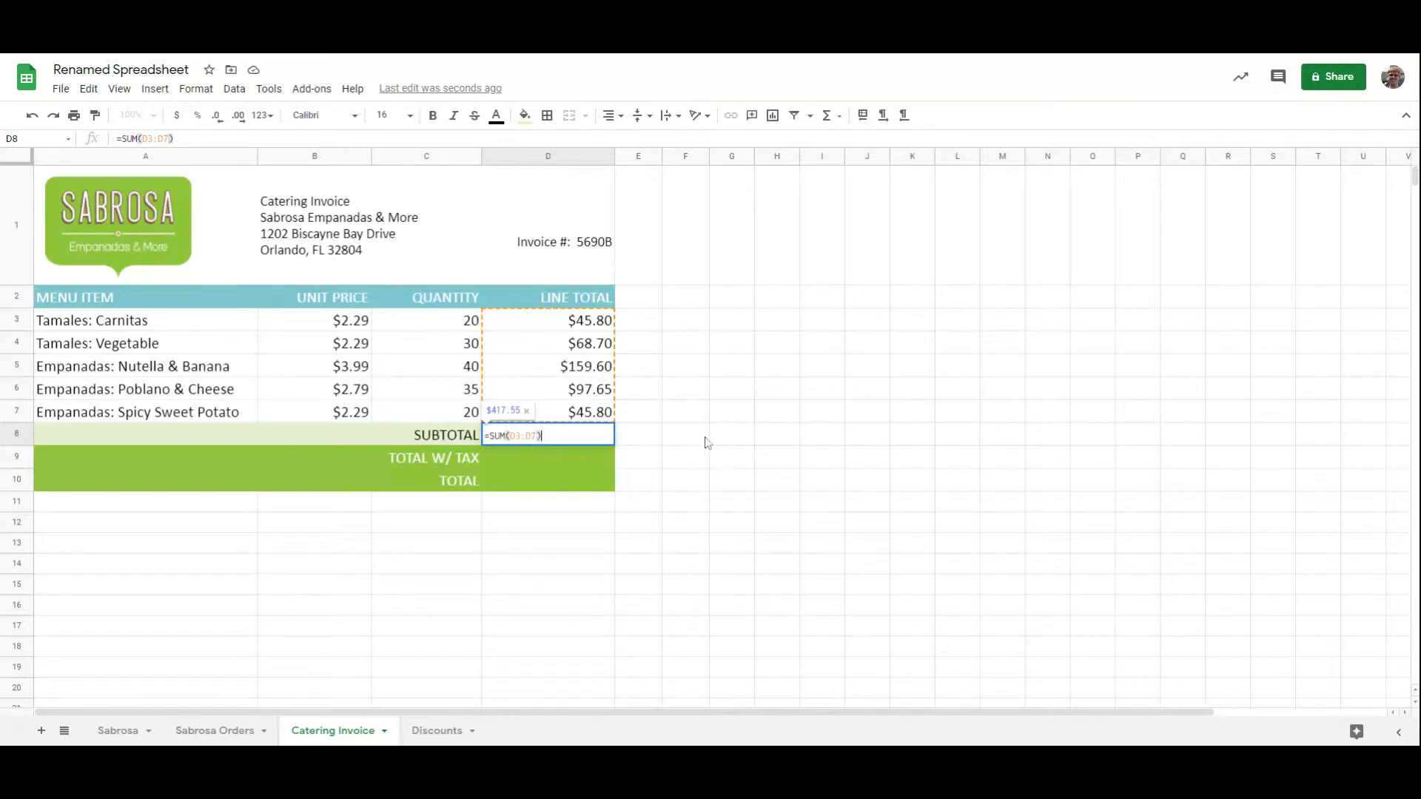
pyautogui.press('Return')
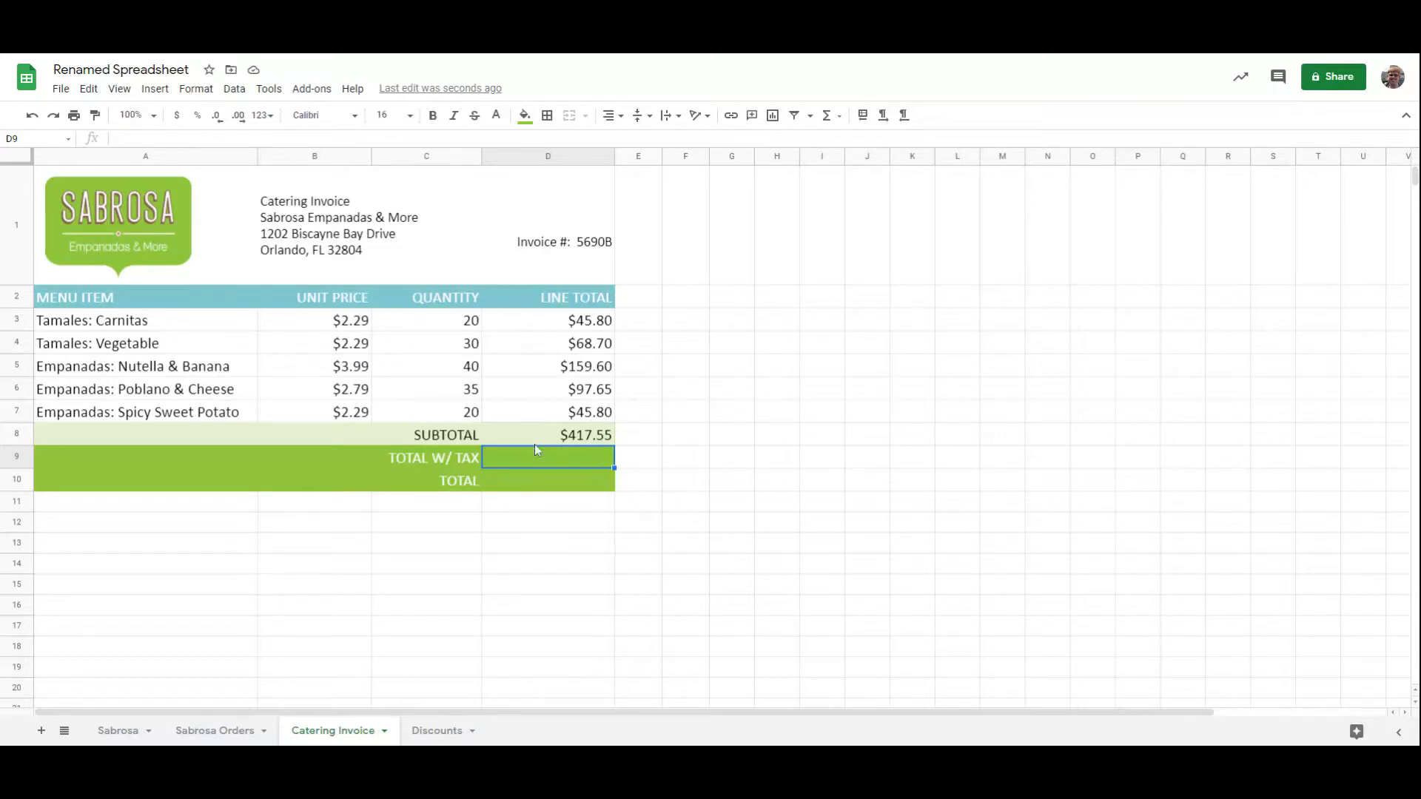
# - Calculate the tax in D9 beside TOTAL W/ TAX with the formula =D8*6.5%
pyautogui.write('=')
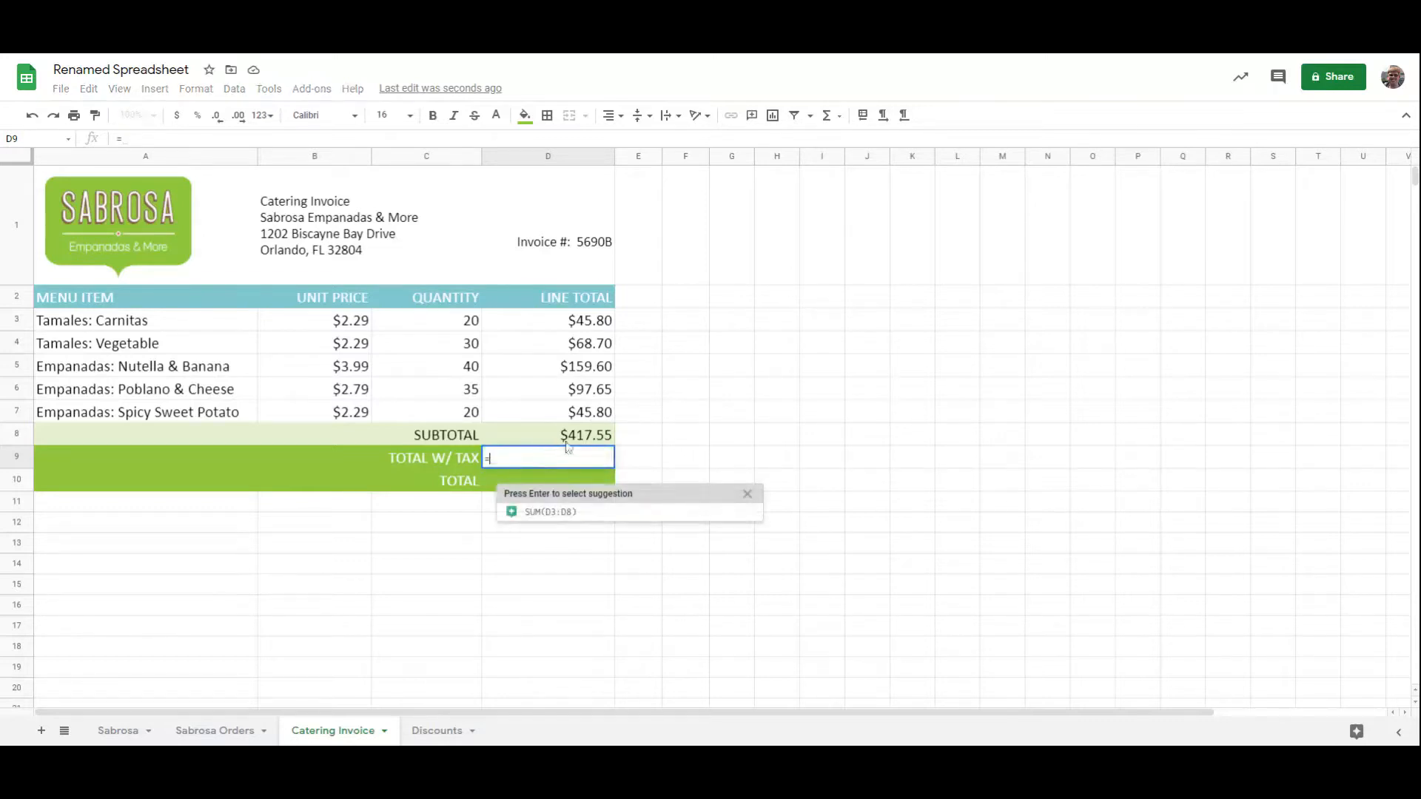
pyautogui.click(590, 437)
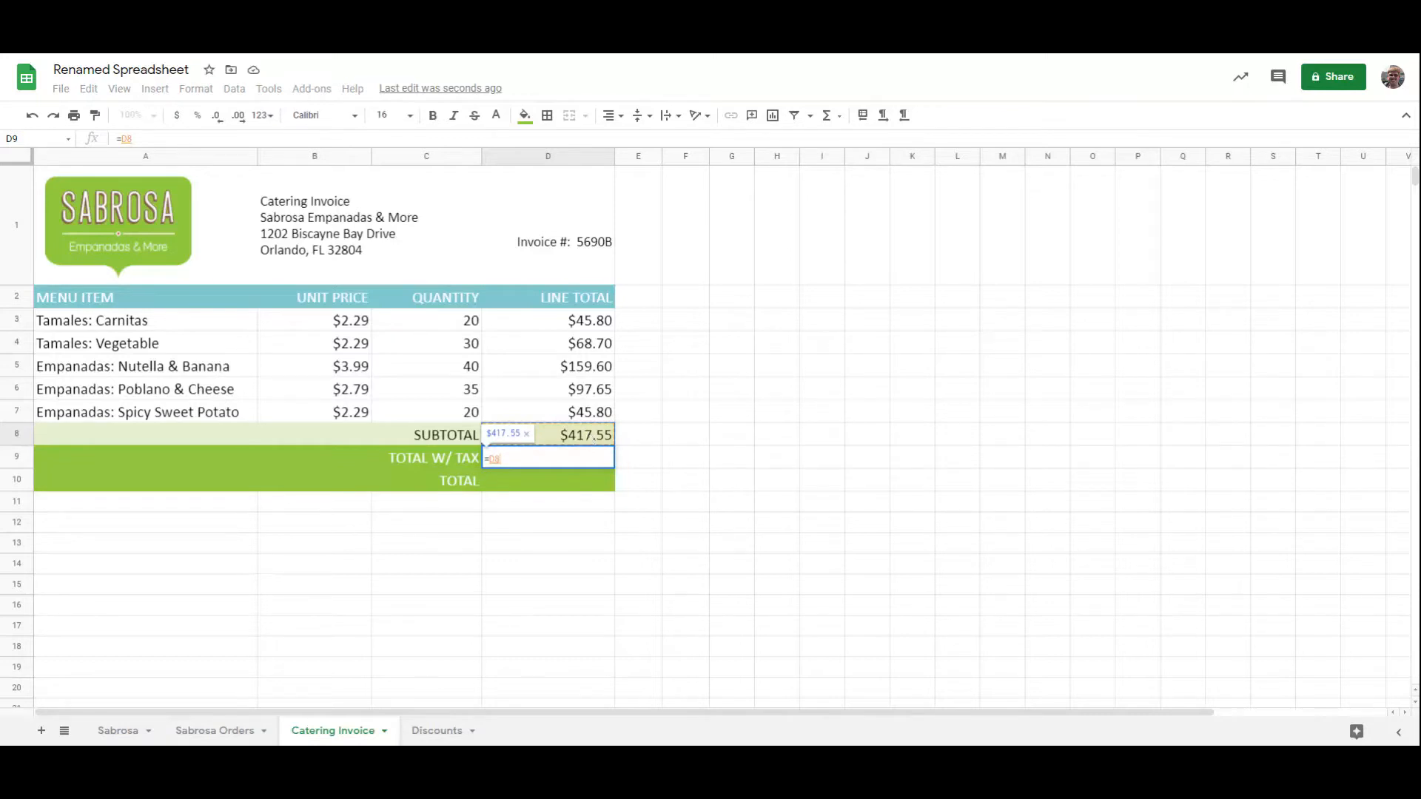
pyautogui.write('*')
pyautogui.write('6.5%')
pyautogui.press('BackSpace')
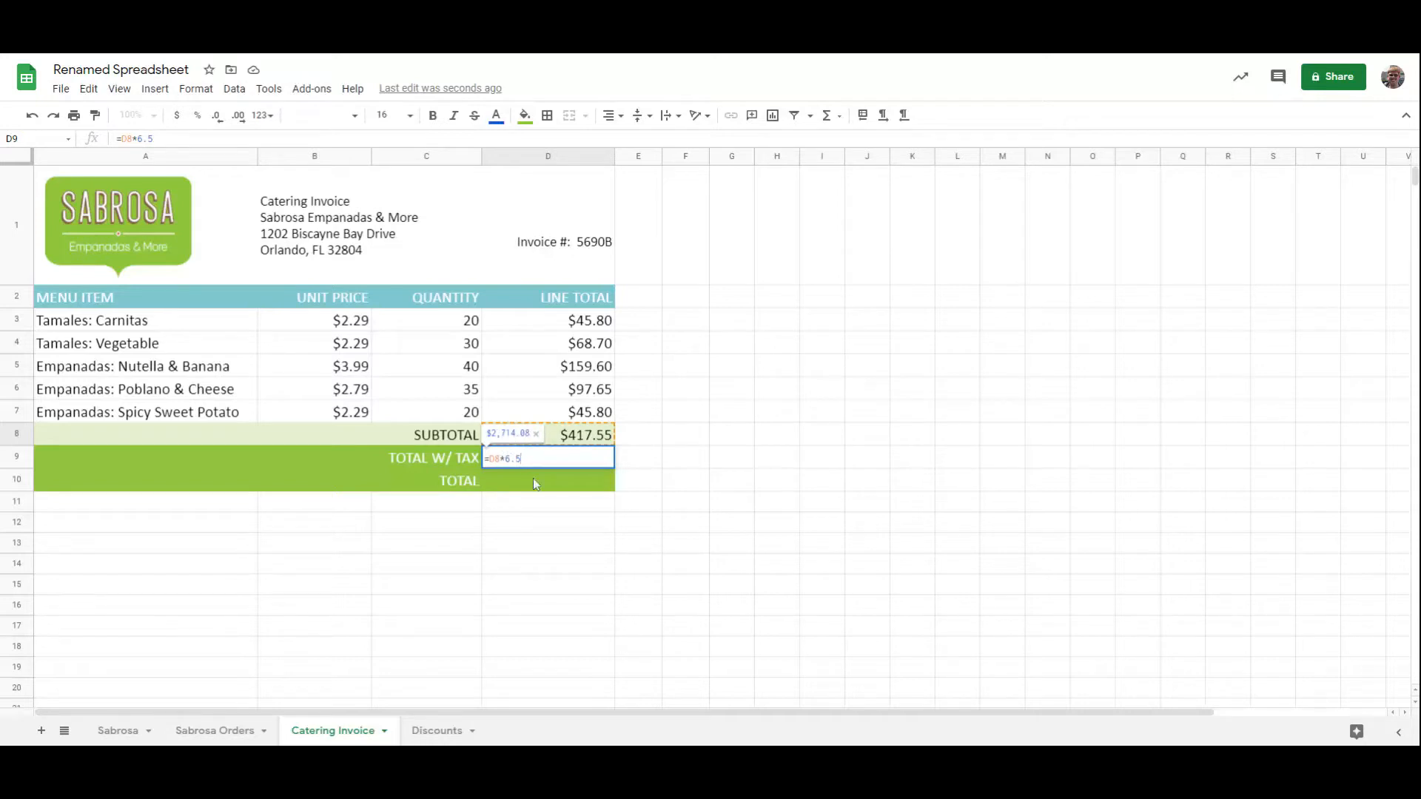
pyautogui.write('%')
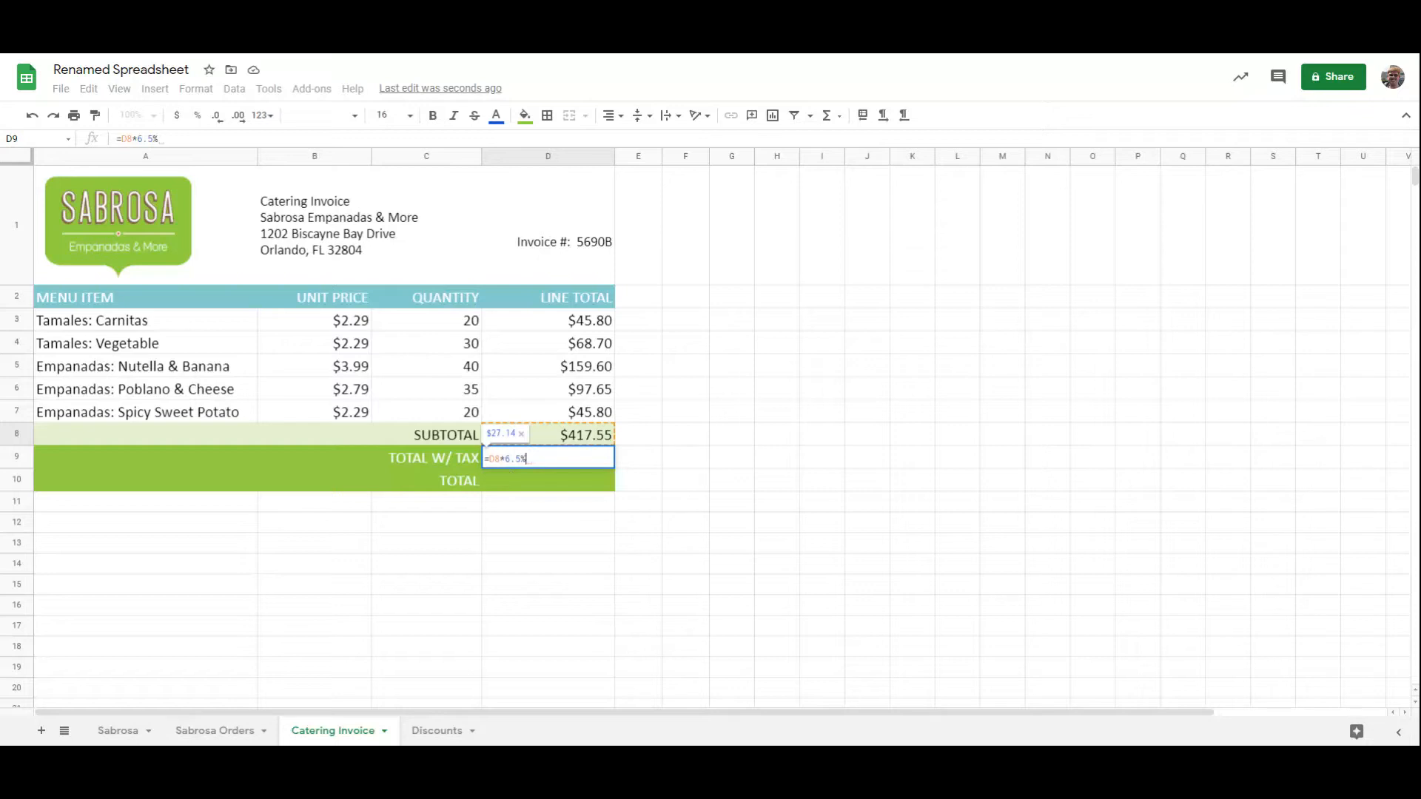
pyautogui.press('Return')
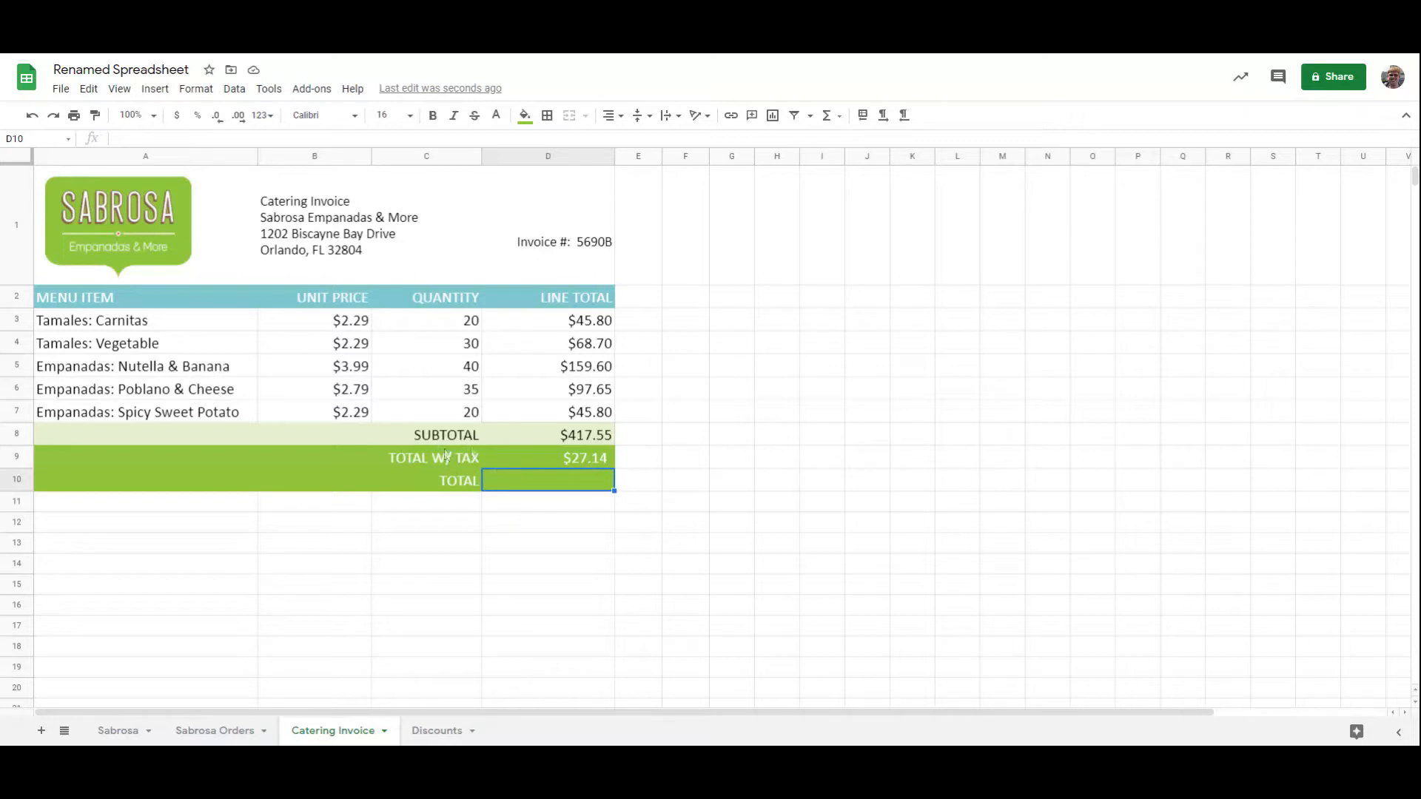
# - Calculate the invoice total in D10 by summing the subtotal and tax with =SUM(D8:D9)
pyautogui.write('=')
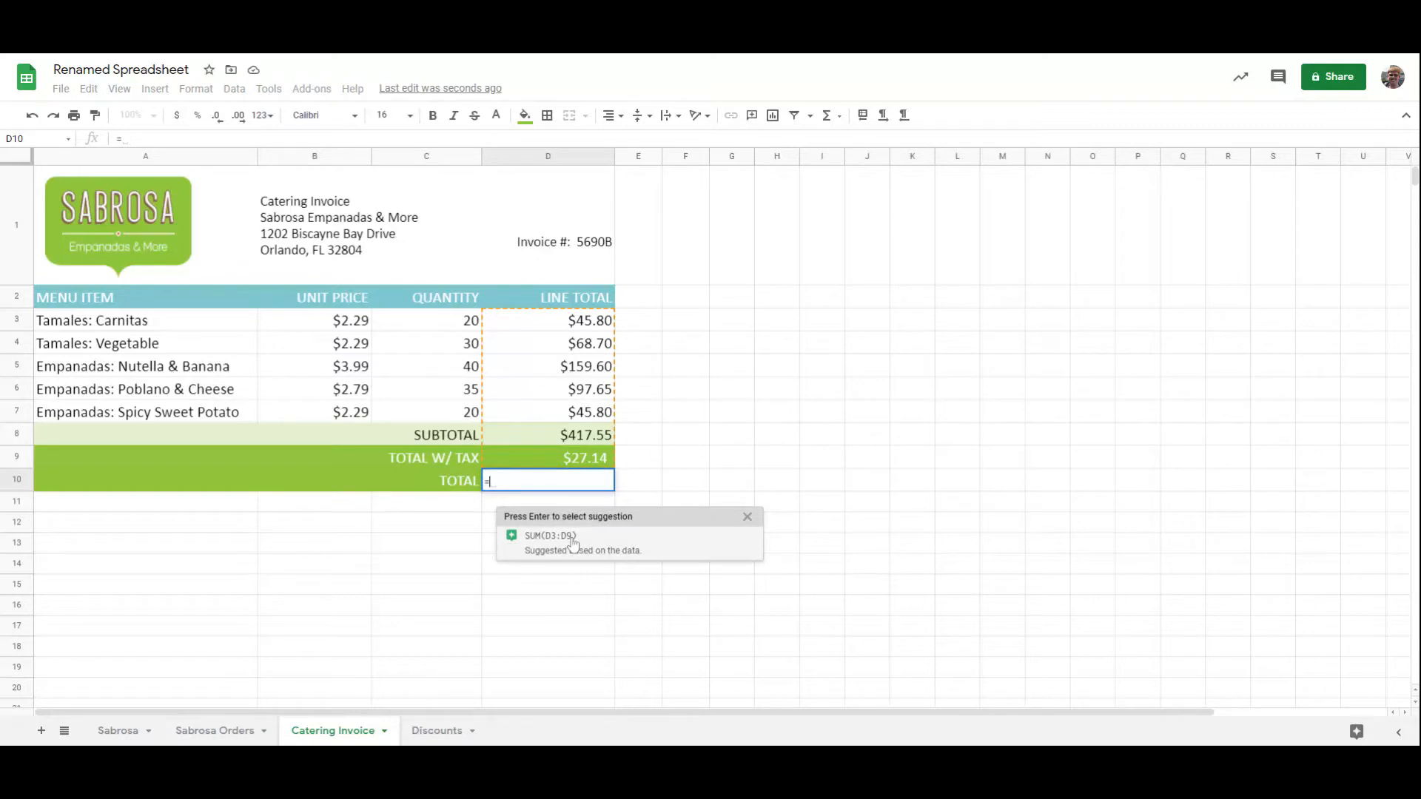
pyautogui.write('sum(')
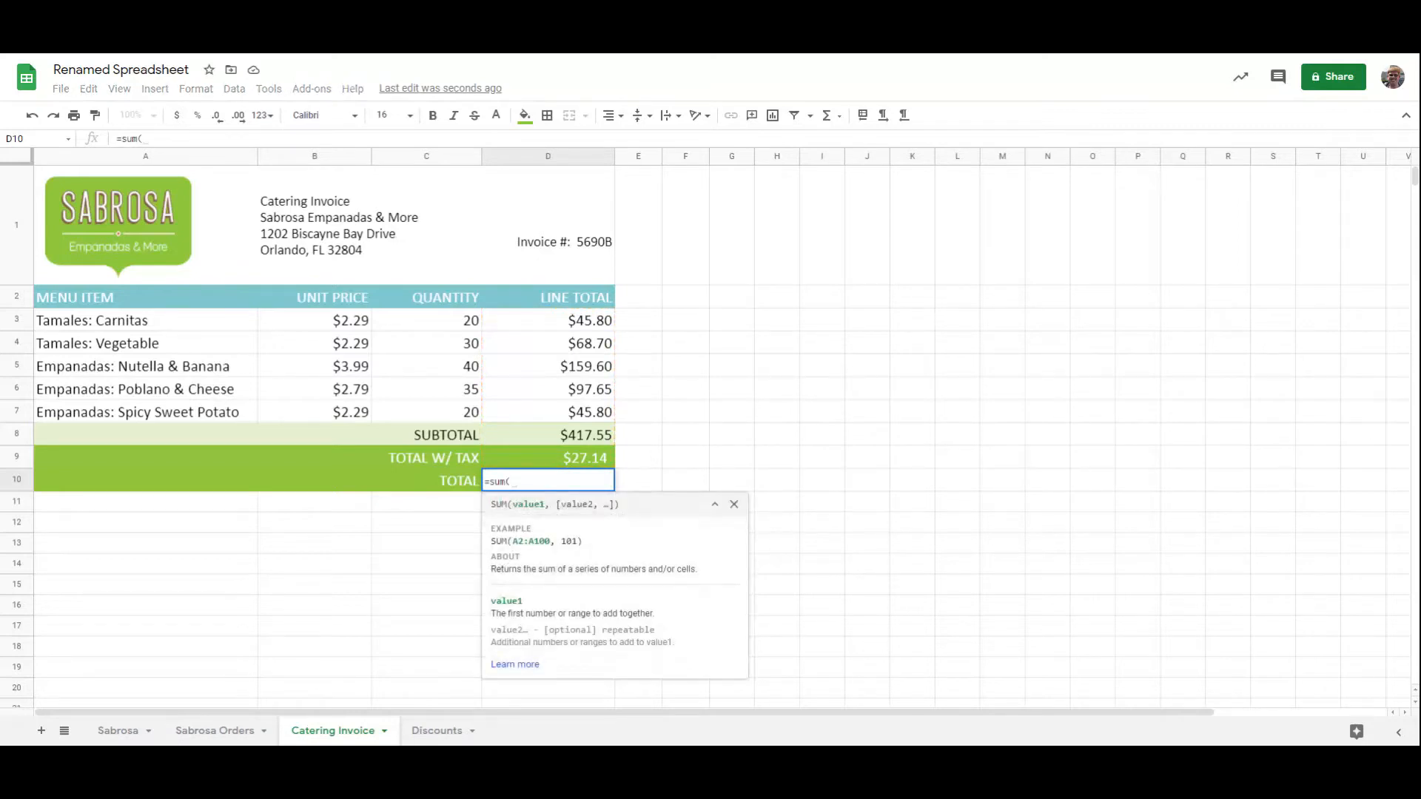
pyautogui.moveTo(563, 438); pyautogui.dragTo(600, 461)
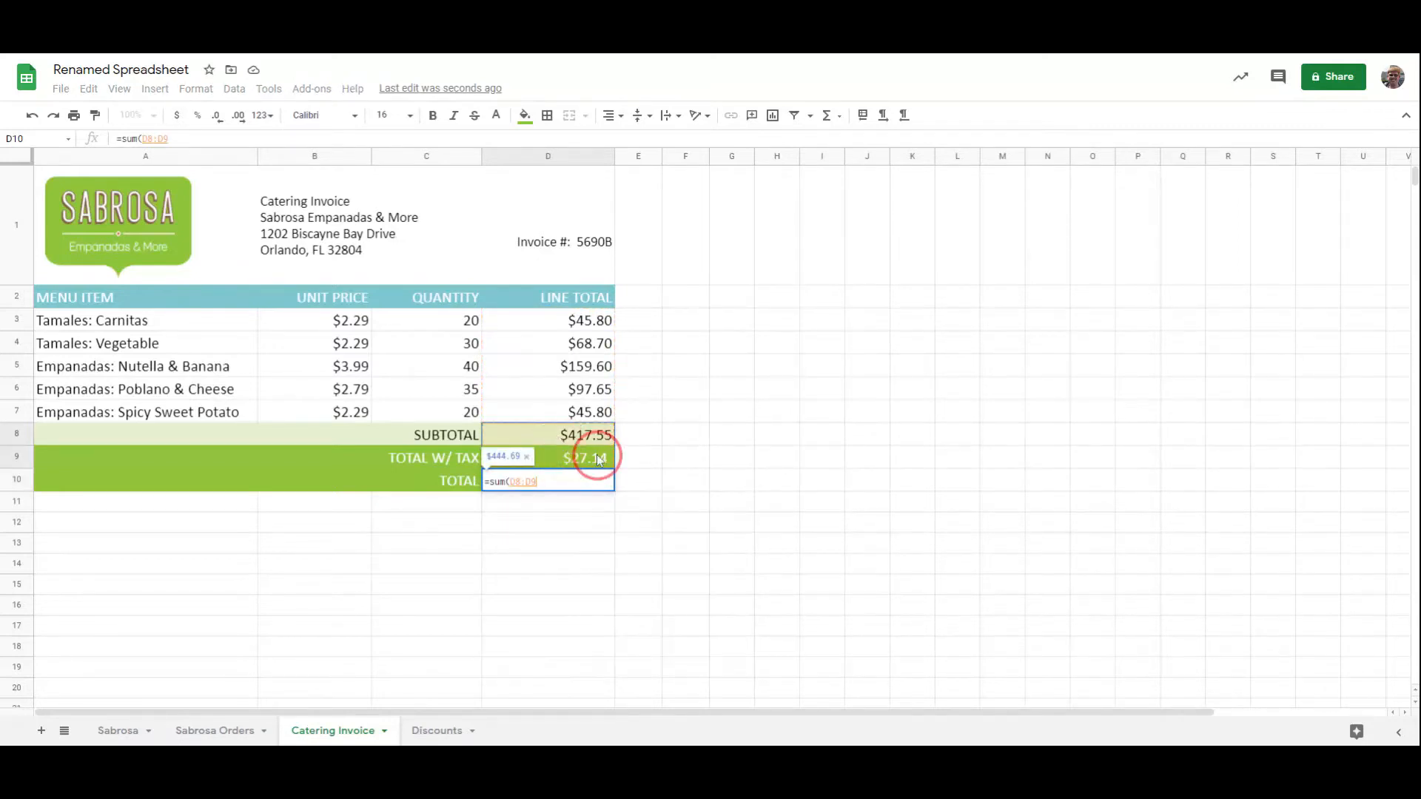
pyautogui.press('Return')
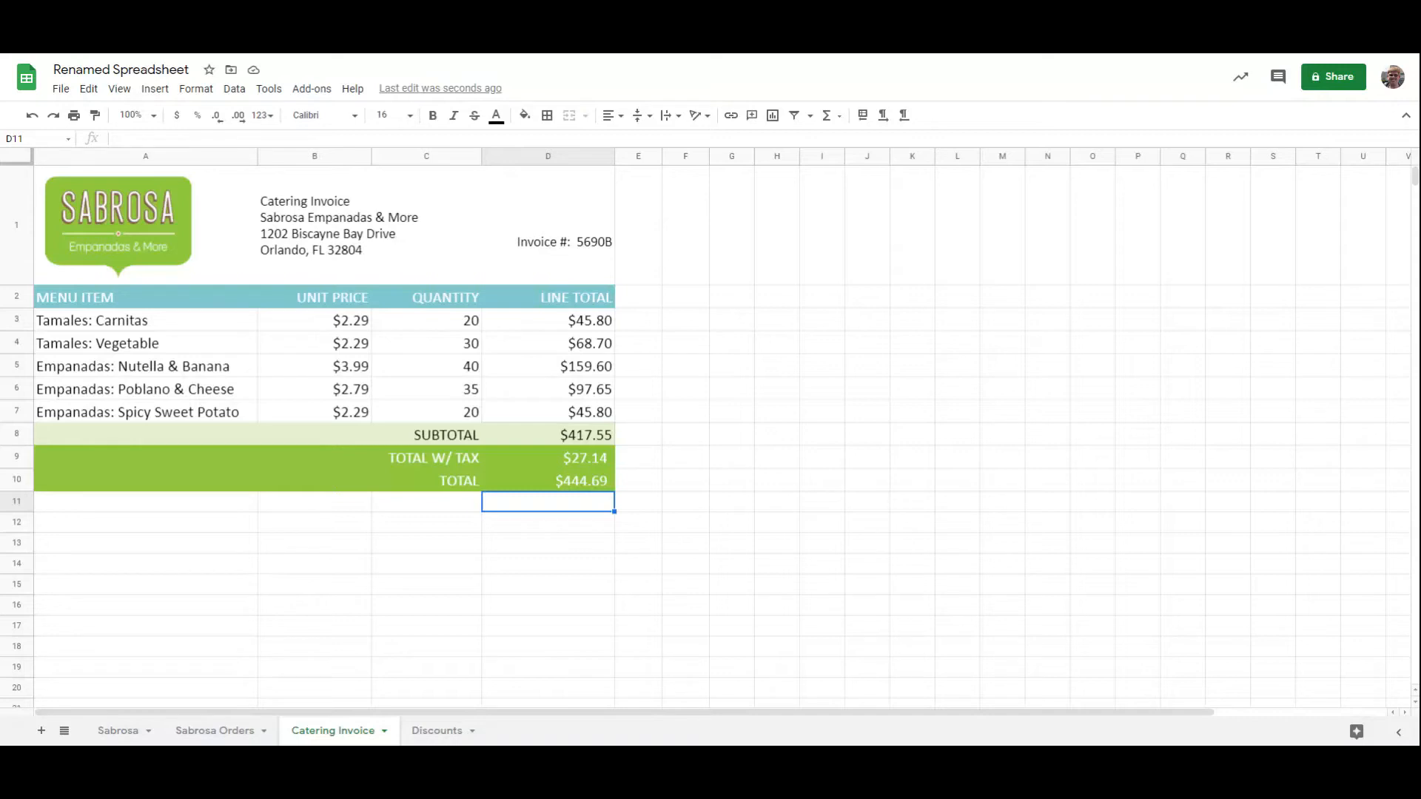
# - Set the quantity of Empanadas: Nutella & Banana in C5 to 25
pyautogui.click(468, 373)
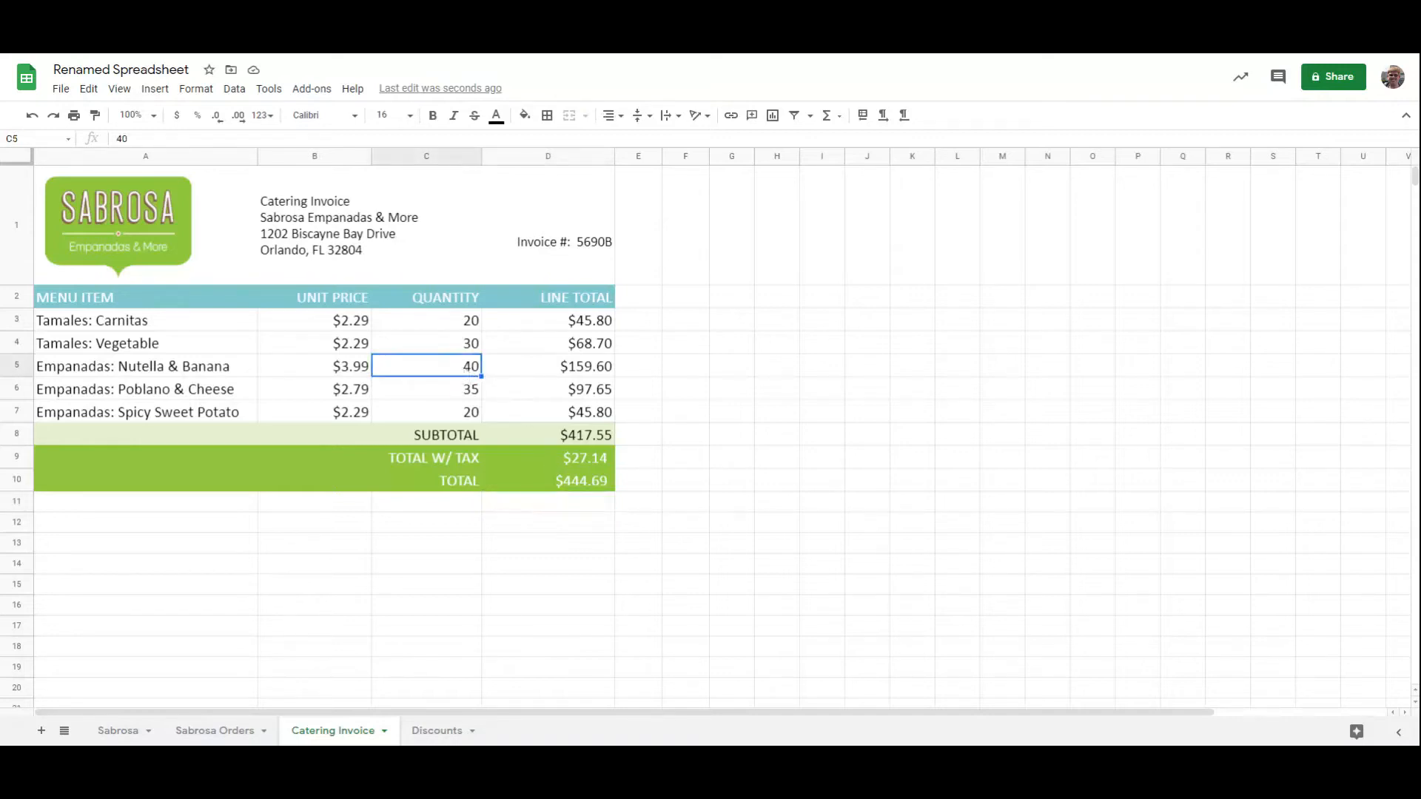
pyautogui.write('25')
pyautogui.press('Return')
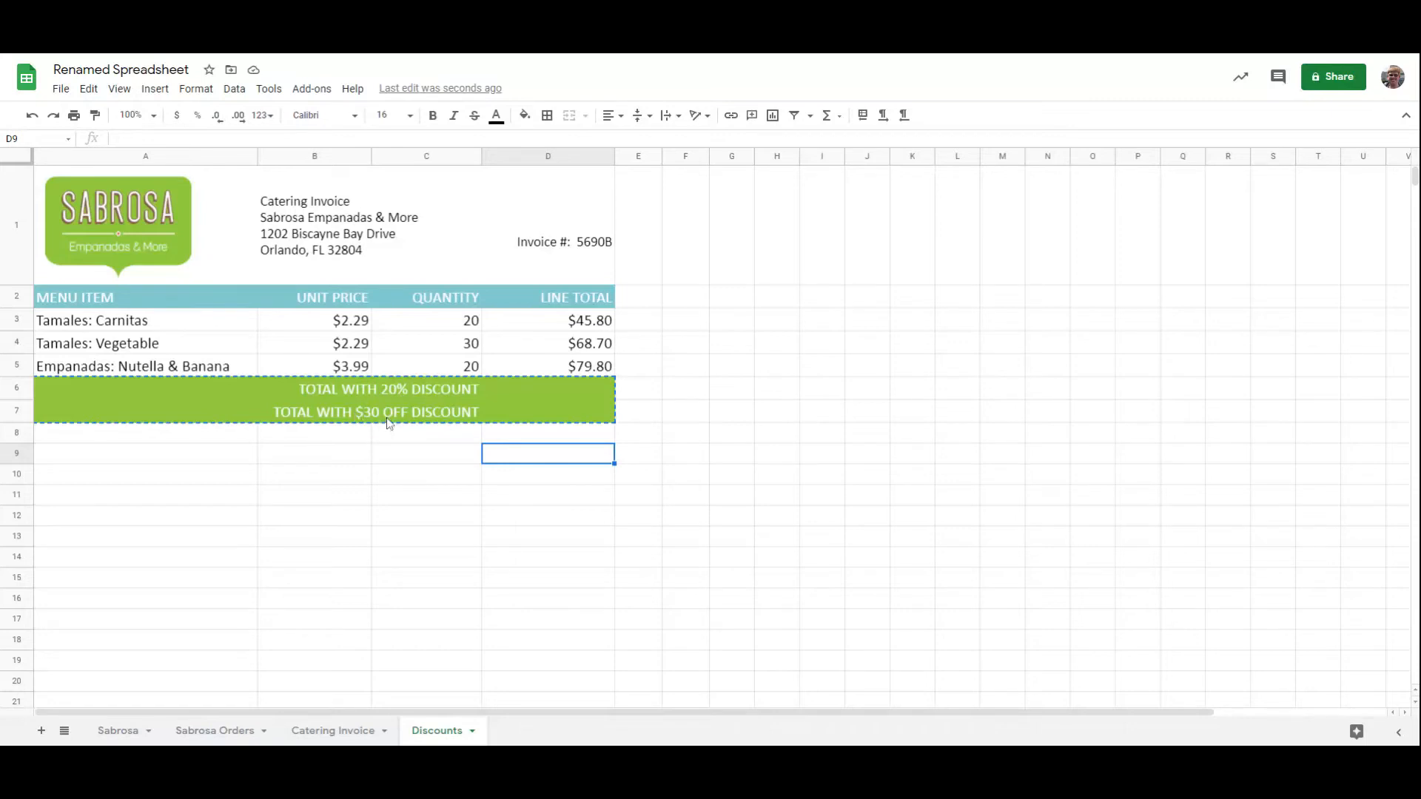
# - On the Discounts sheet, write the formula =SUM(D3:D5)*80% in D6 for the total with 20% discount
pyautogui.click(503, 395)
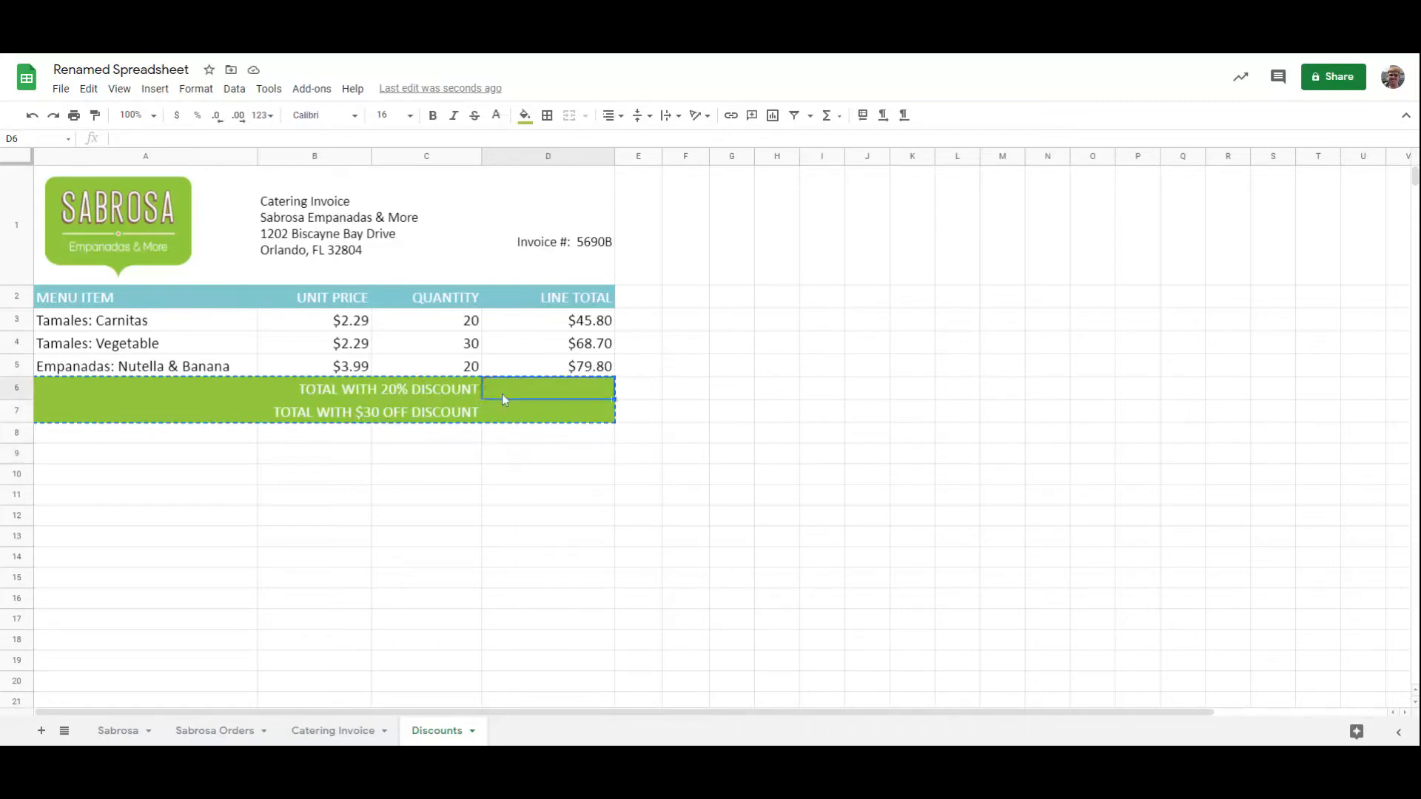
pyautogui.write('=')
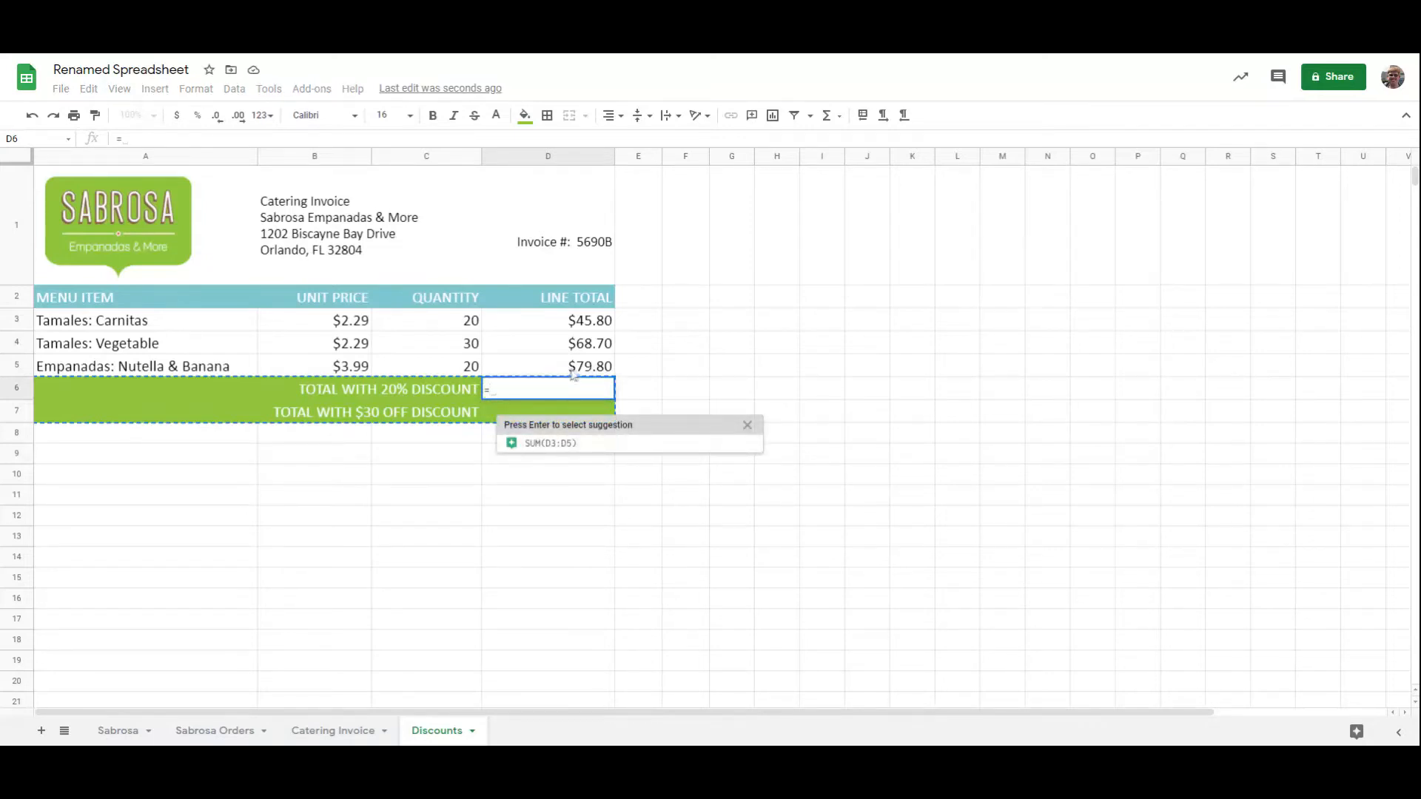
pyautogui.click(577, 444)
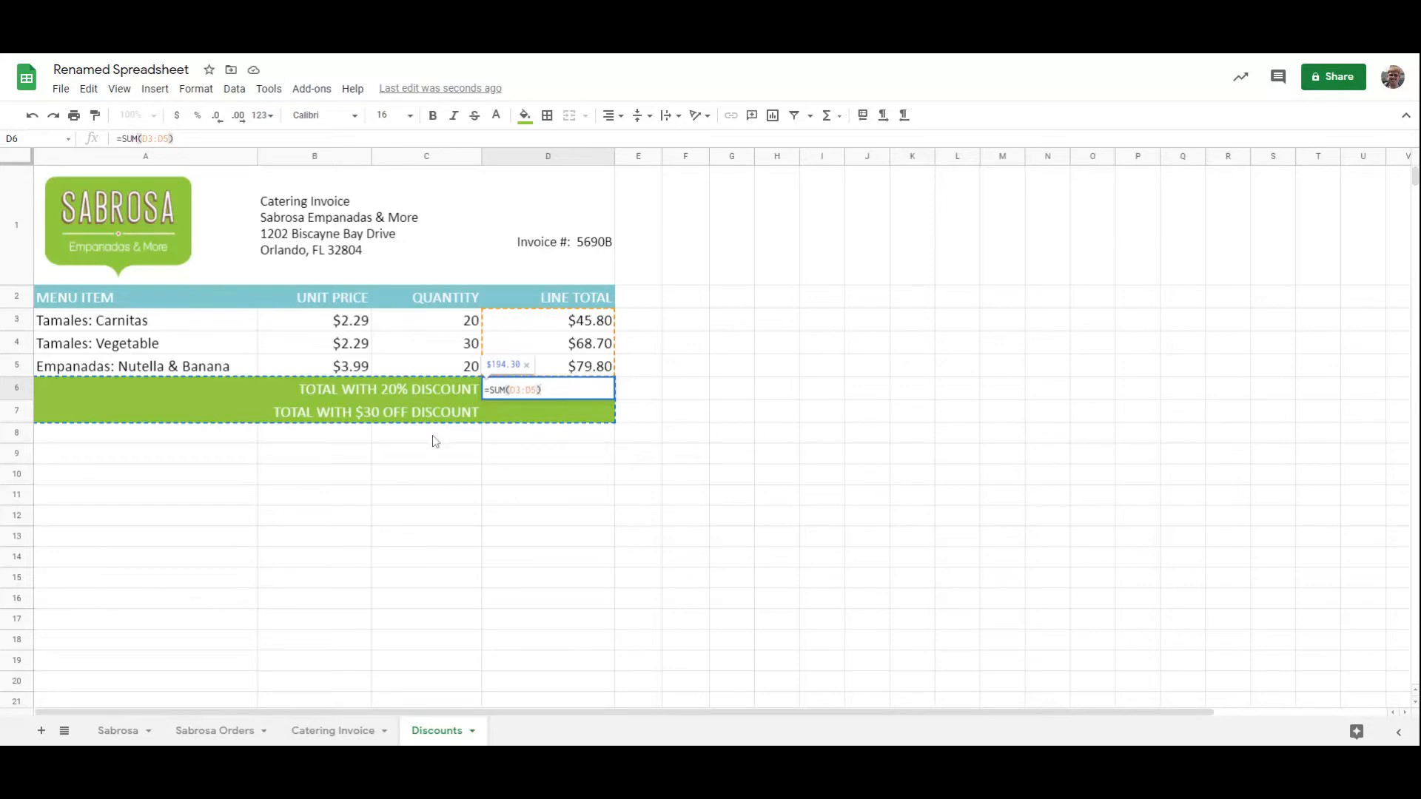
pyautogui.write('*')
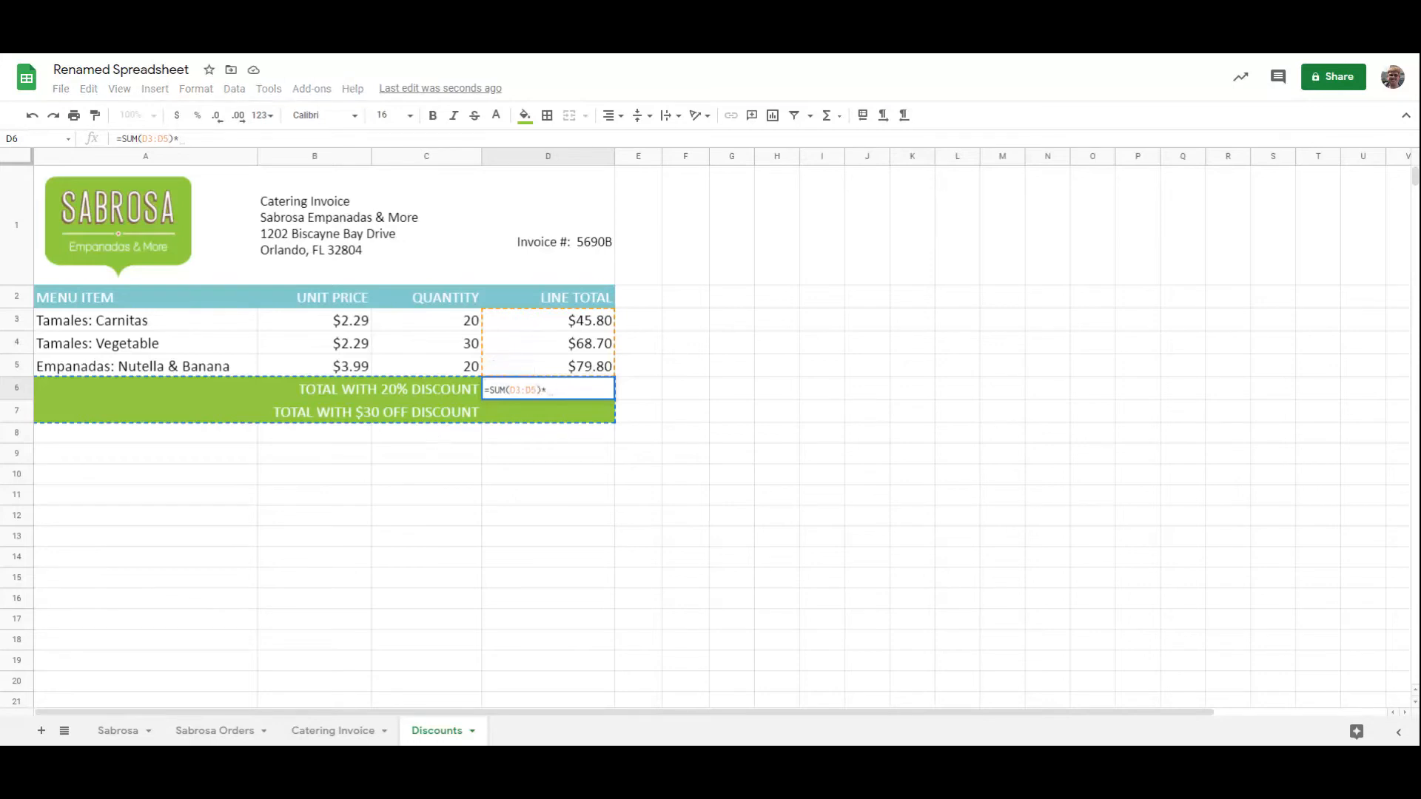
pyautogui.write('8')
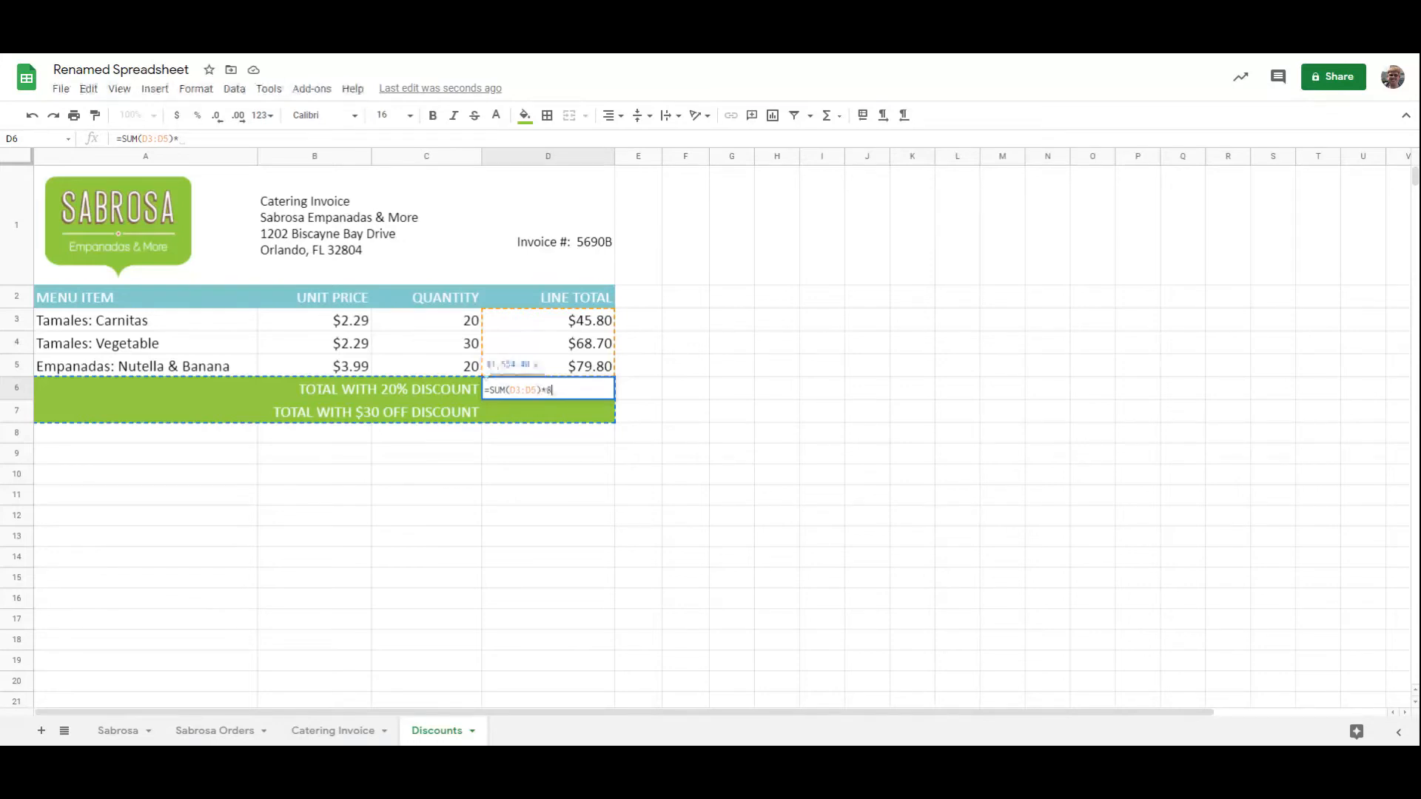
pyautogui.write('0%')
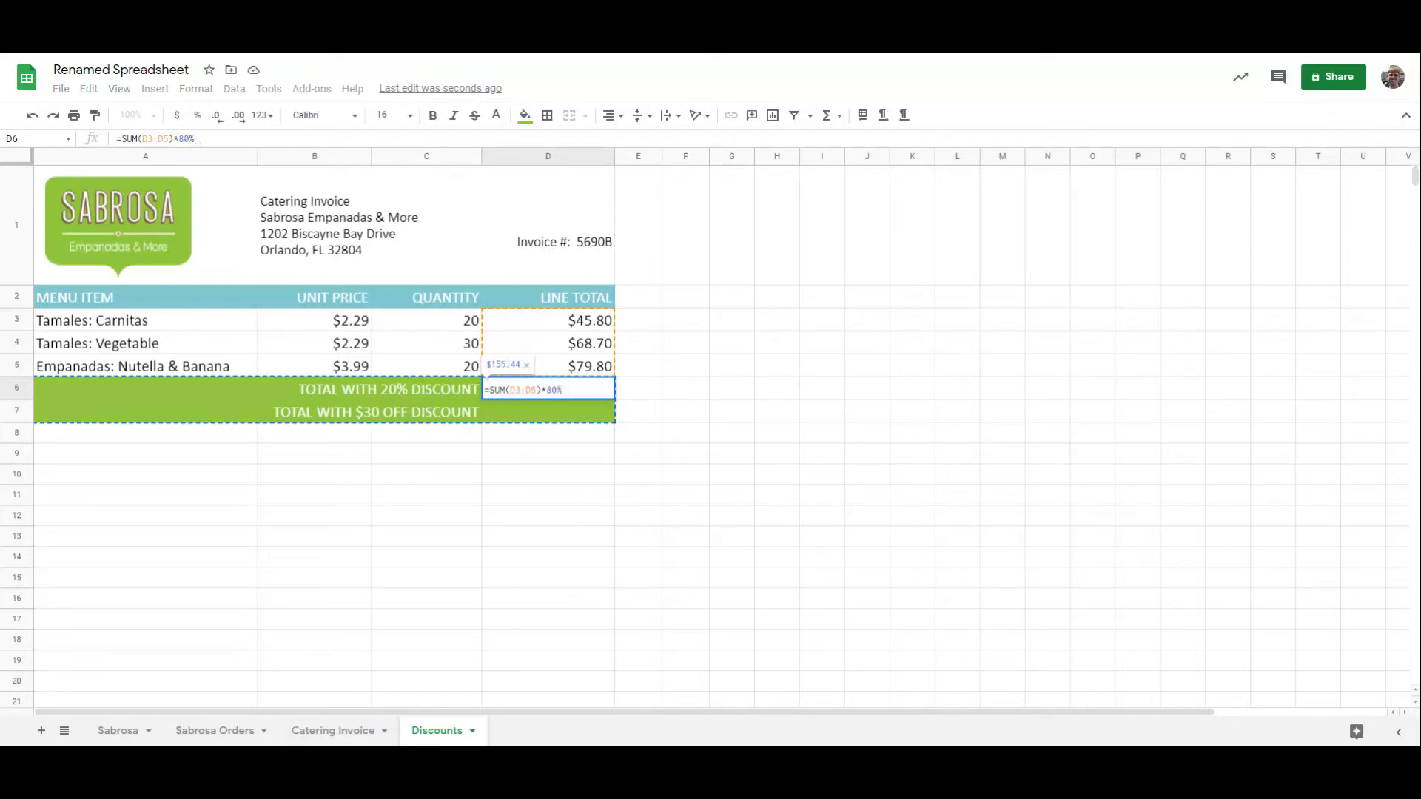
# - Replace the 80% multiplier with .8 so the D6 formula reads =SUM(D3:D5)*.8, and commit it
pyautogui.press('BackSpace')
pyautogui.press('BackSpace')
pyautogui.press('BackSpace')
pyautogui.write('.8')
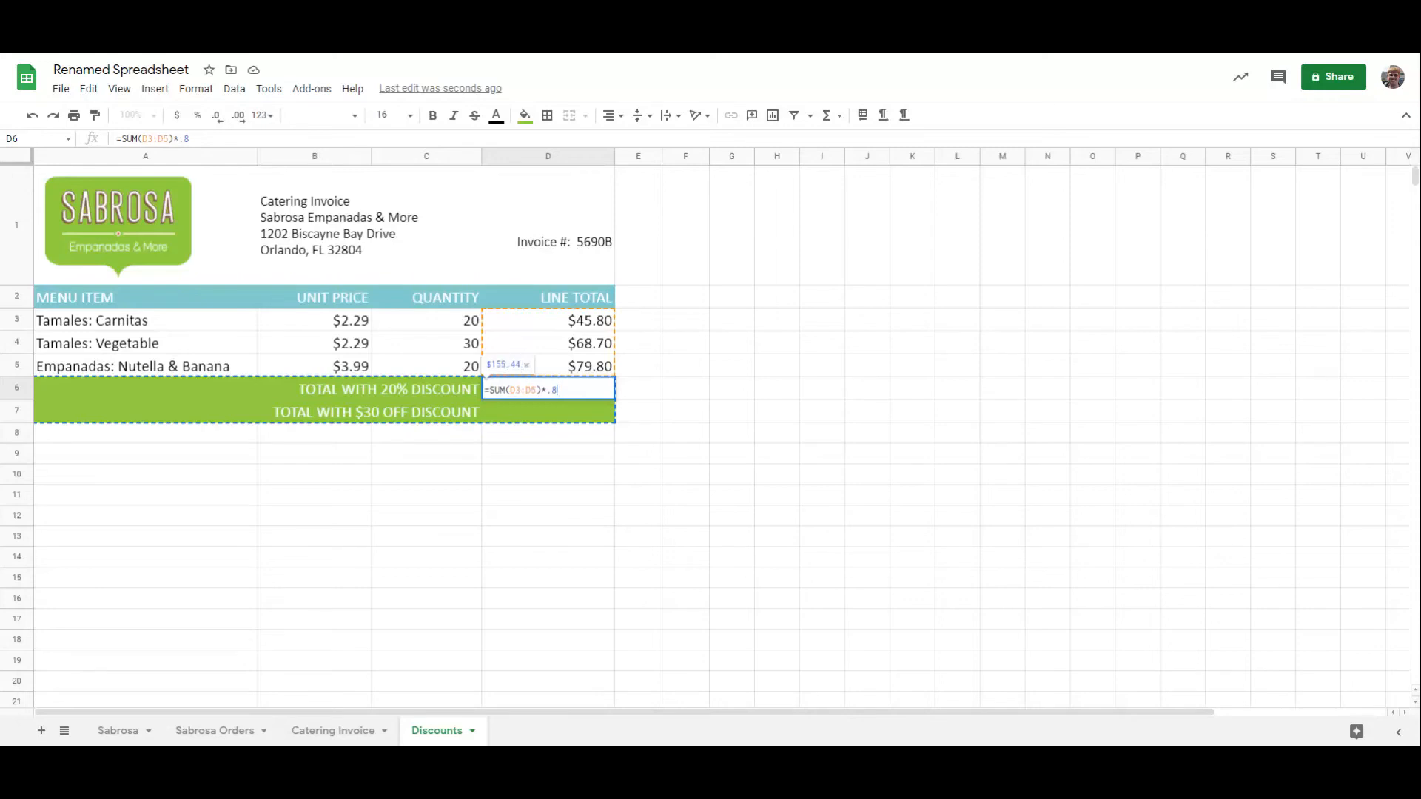
pyautogui.press('Return')
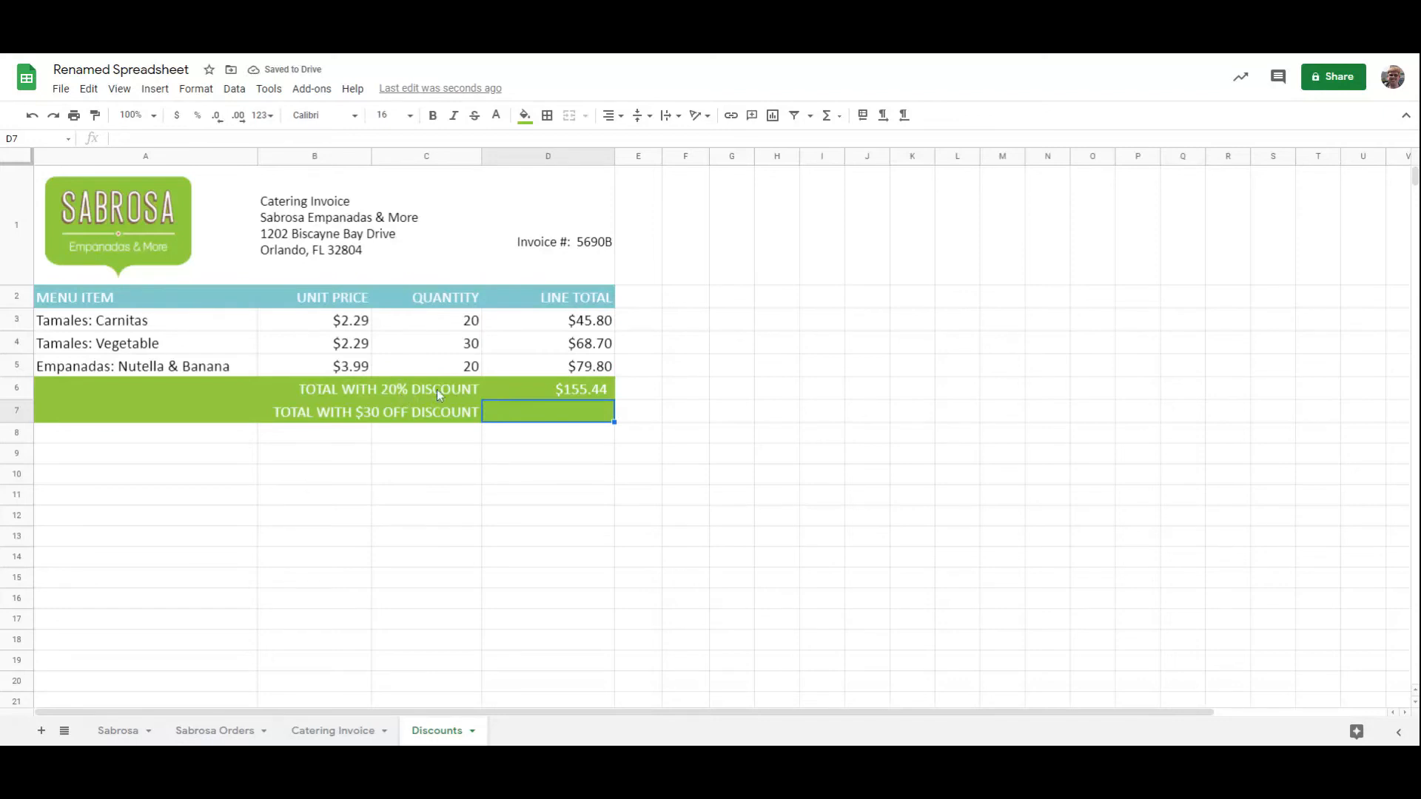
# - Add the line totals D3:D5 in the blank cell F6 with a SUM formula
pyautogui.click(702, 392)
pyautogui.write('=sum(')
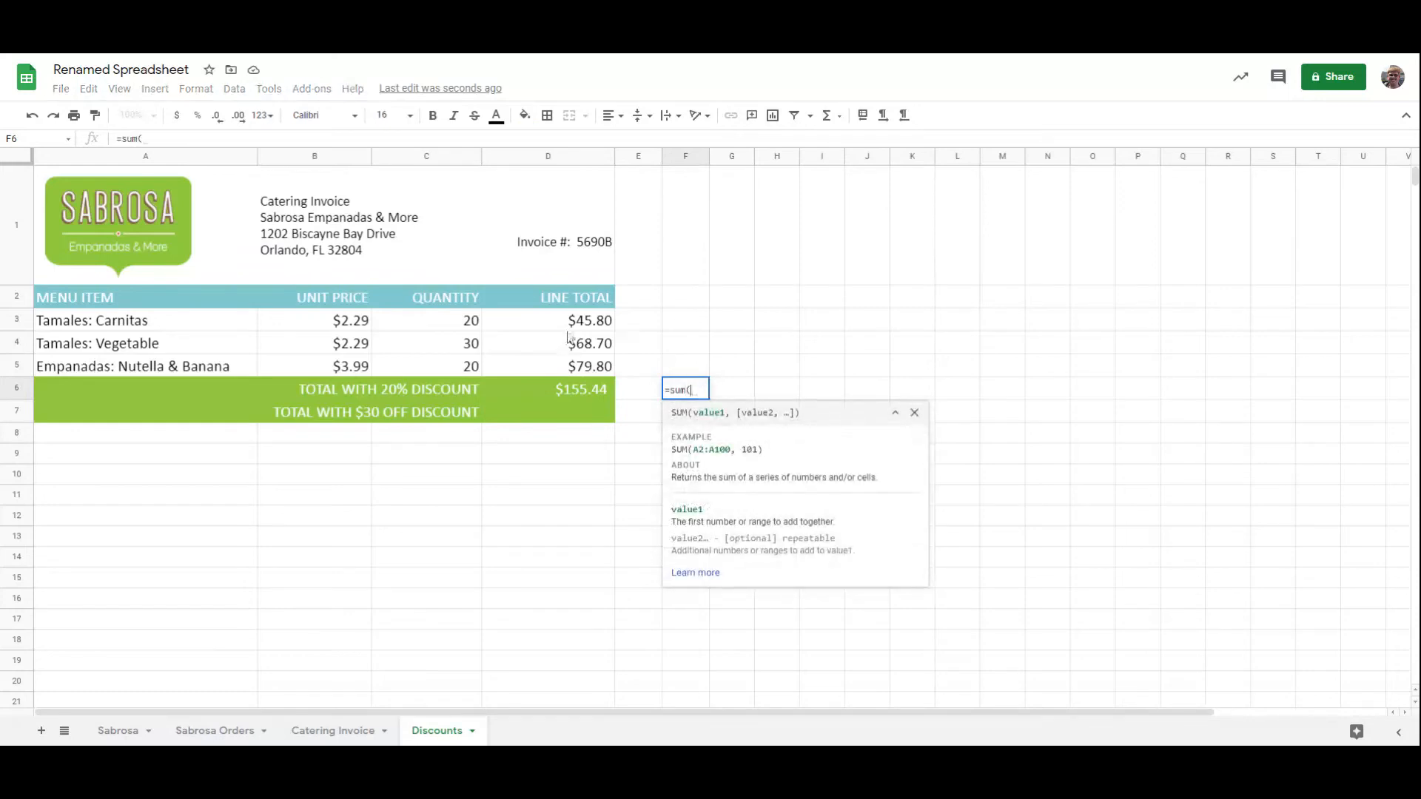
pyautogui.moveTo(570, 322); pyautogui.dragTo(572, 370)
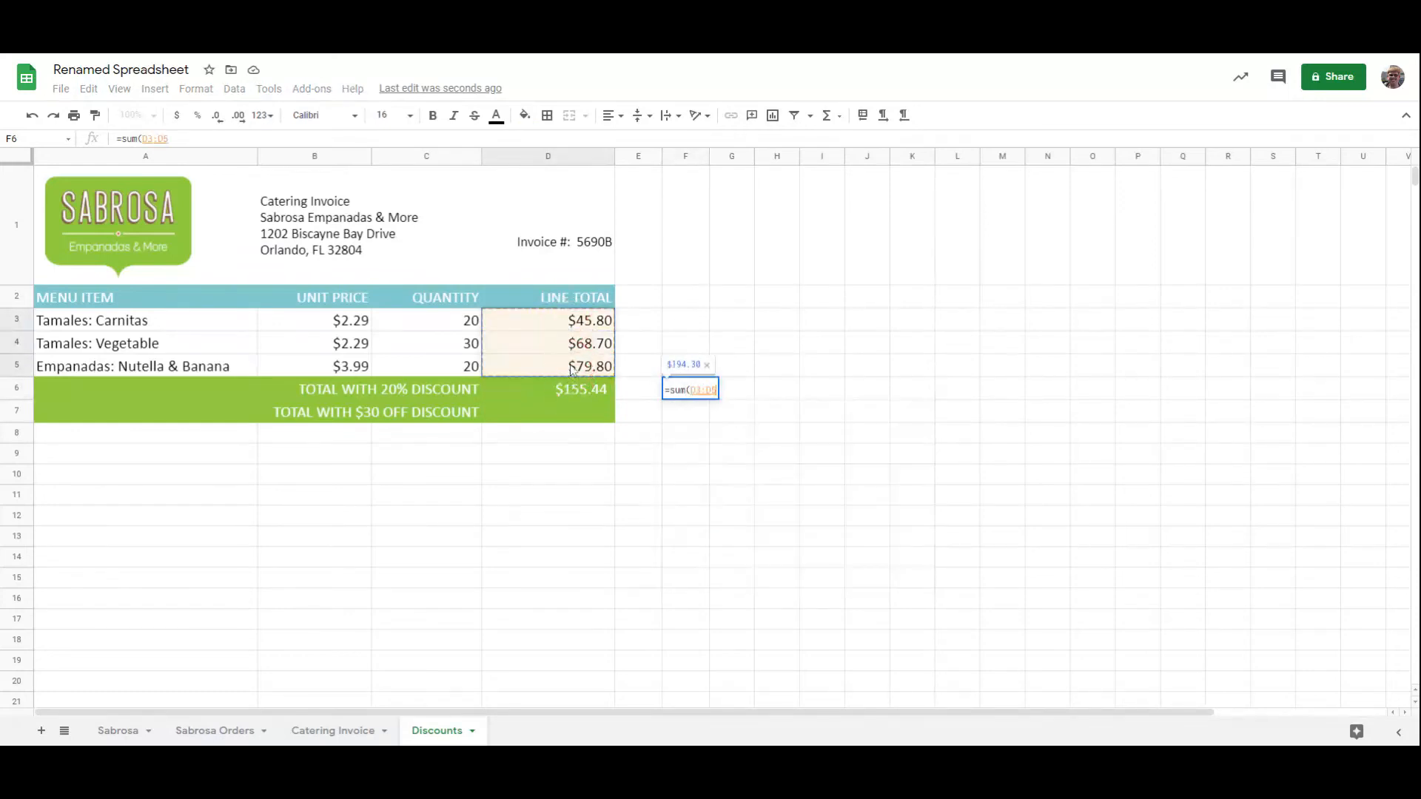
pyautogui.press('Return')
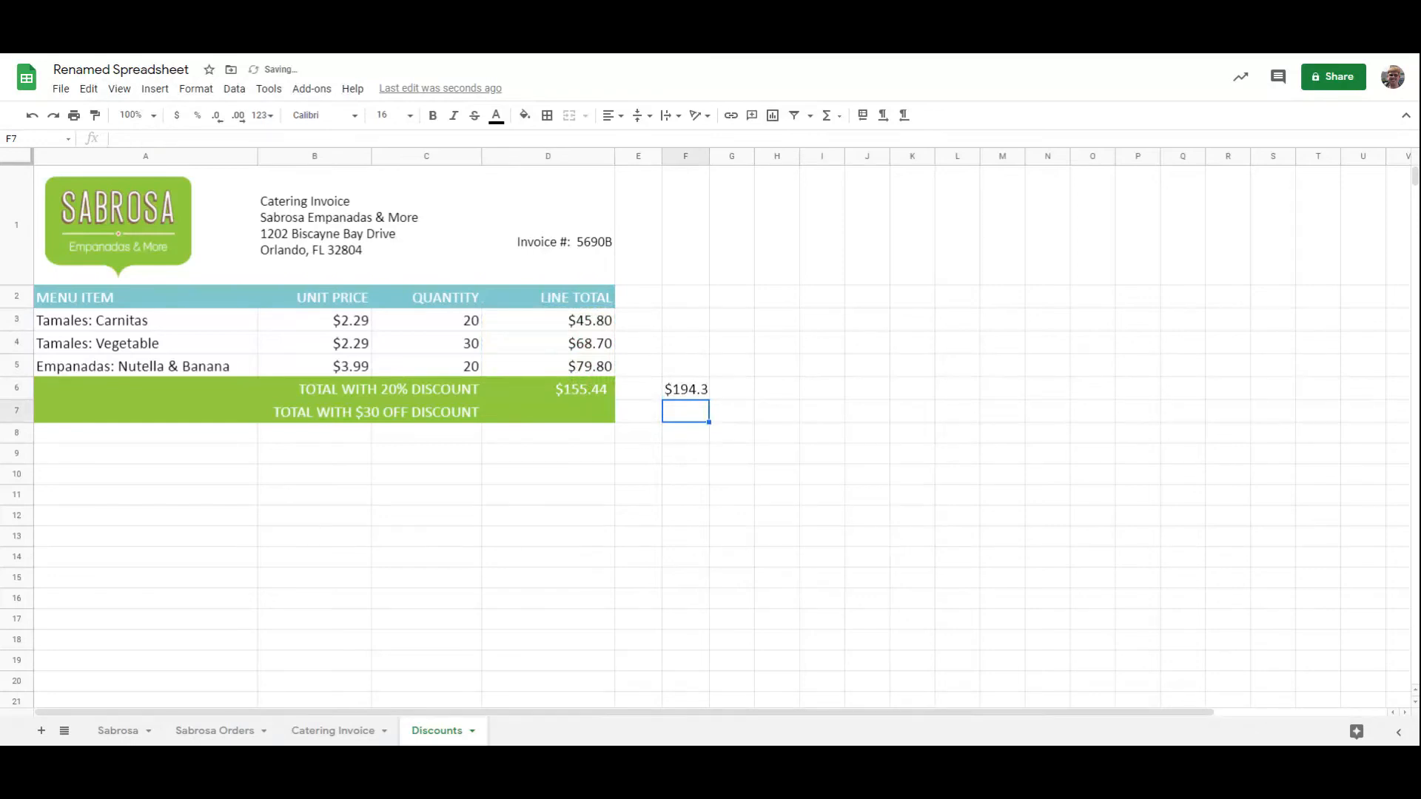
# - Label the helper calculations with "sum" in G6 and "discount" in G7
pyautogui.click(732, 389)
pyautogui.write('sum')
pyautogui.press('Return')
pyautogui.write('discount')
pyautogui.press('Left')
# - Calculate the 20% discount amount in F7 with the formula =F6*.2
pyautogui.write('=')
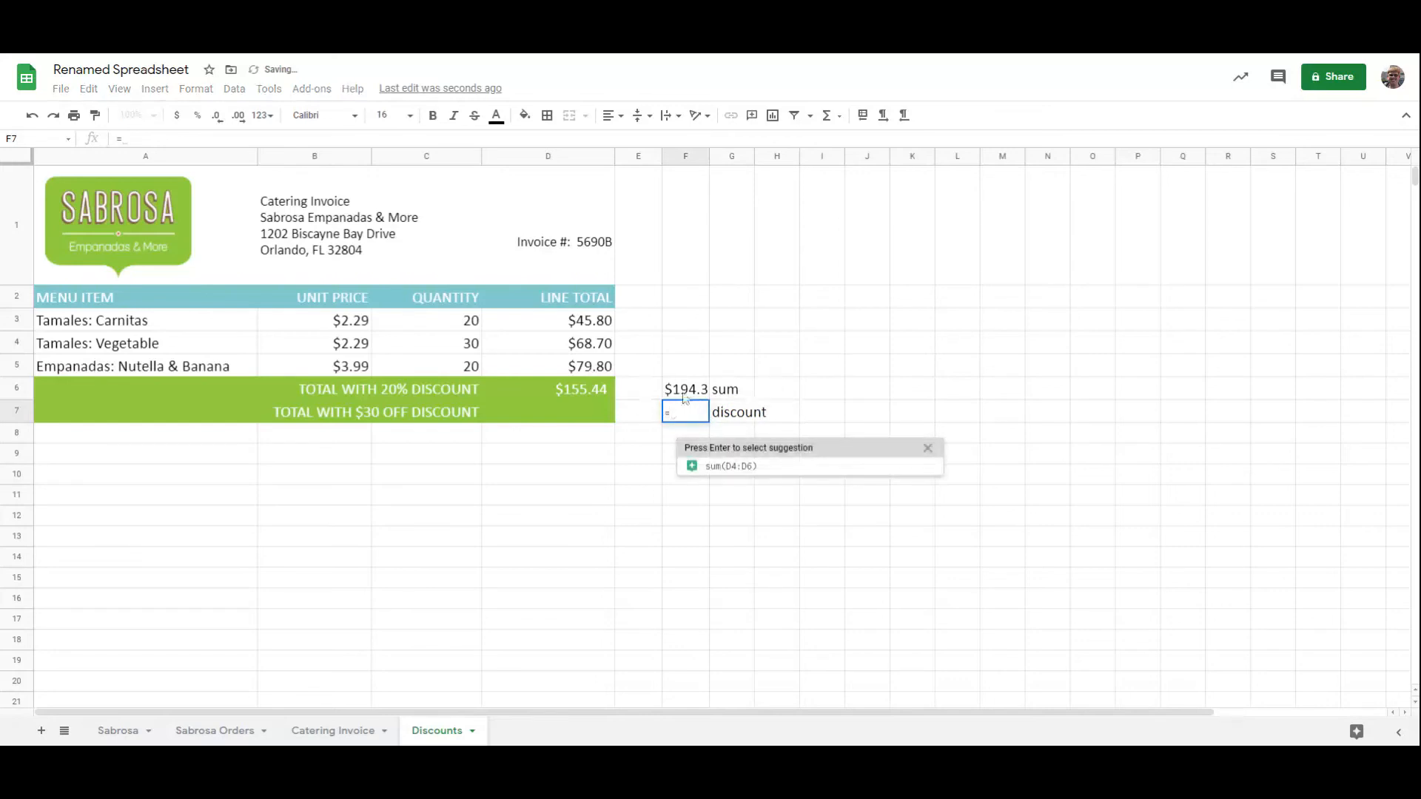
pyautogui.click(685, 390)
pyautogui.write('*.2')
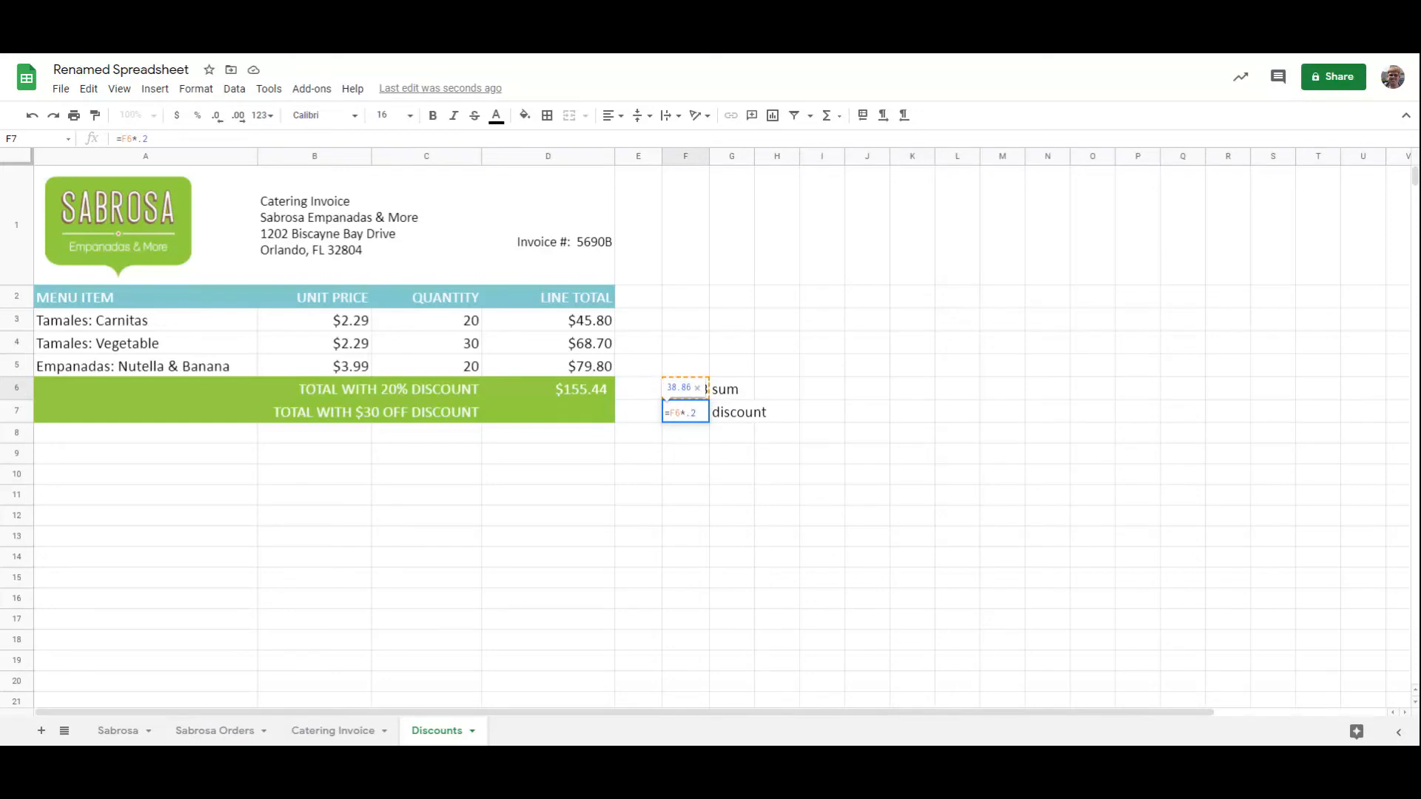
pyautogui.press('Return')
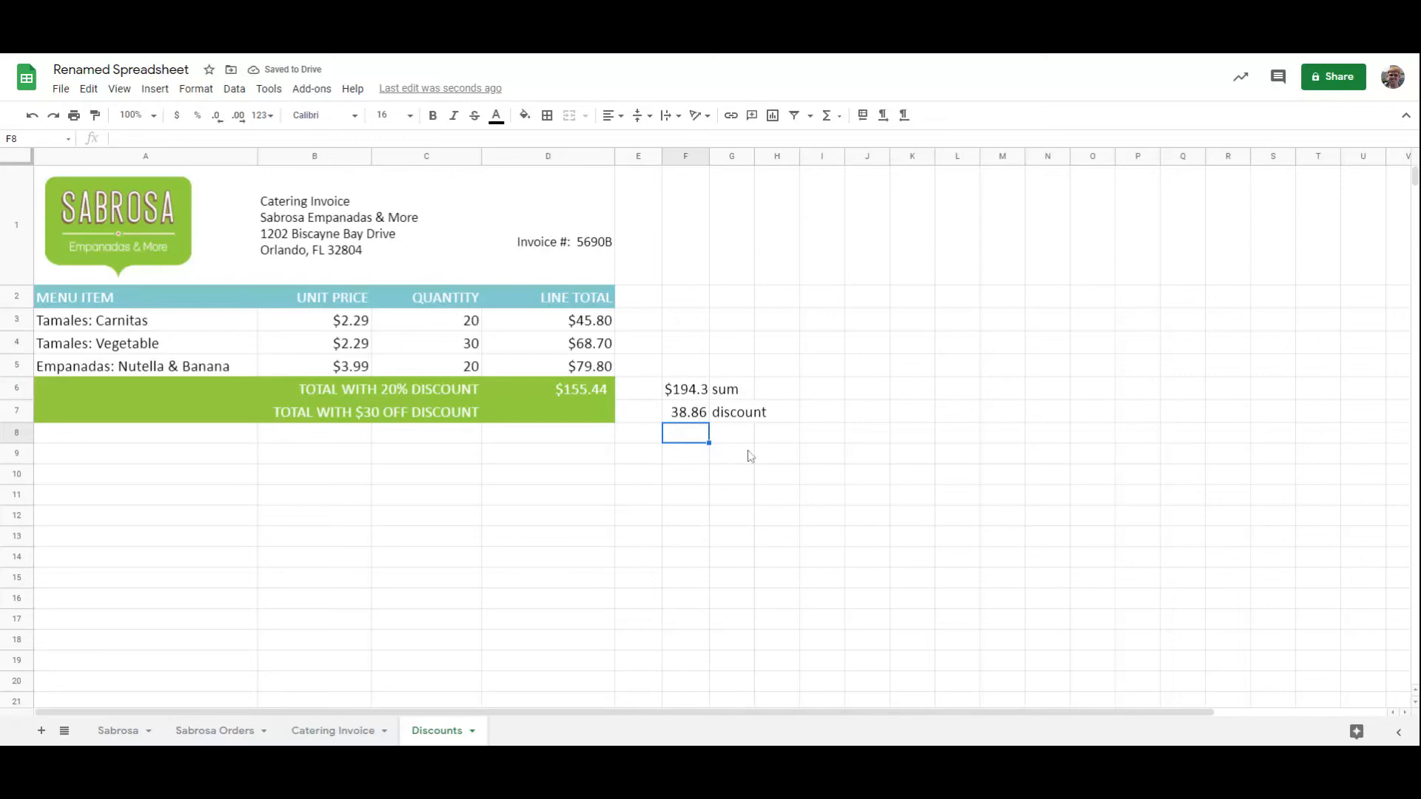
# - Subtract the discount from the sum in F8 with the formula =F6-F7
pyautogui.write('=')
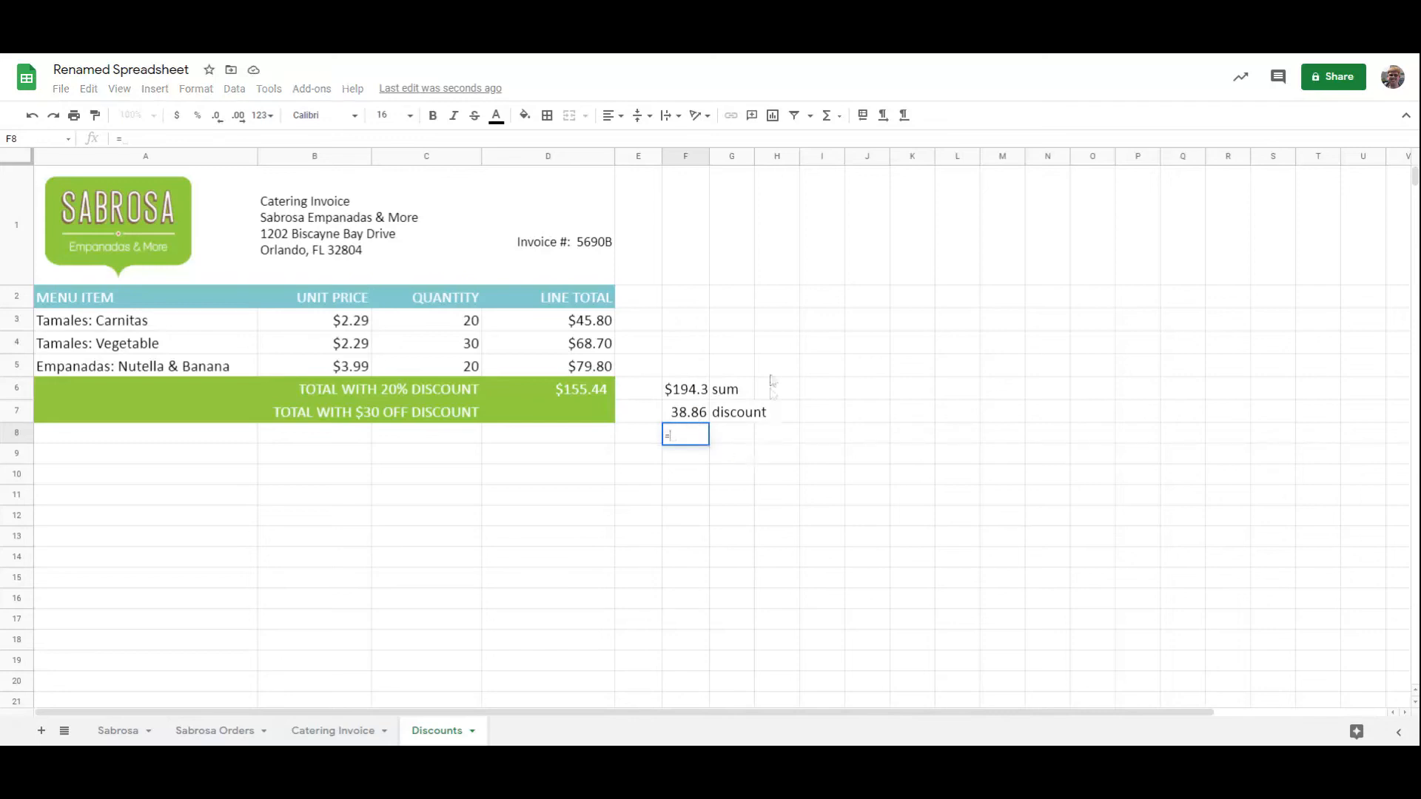
pyautogui.click(696, 393)
pyautogui.write('-')
pyautogui.click(691, 422)
pyautogui.press('Return')
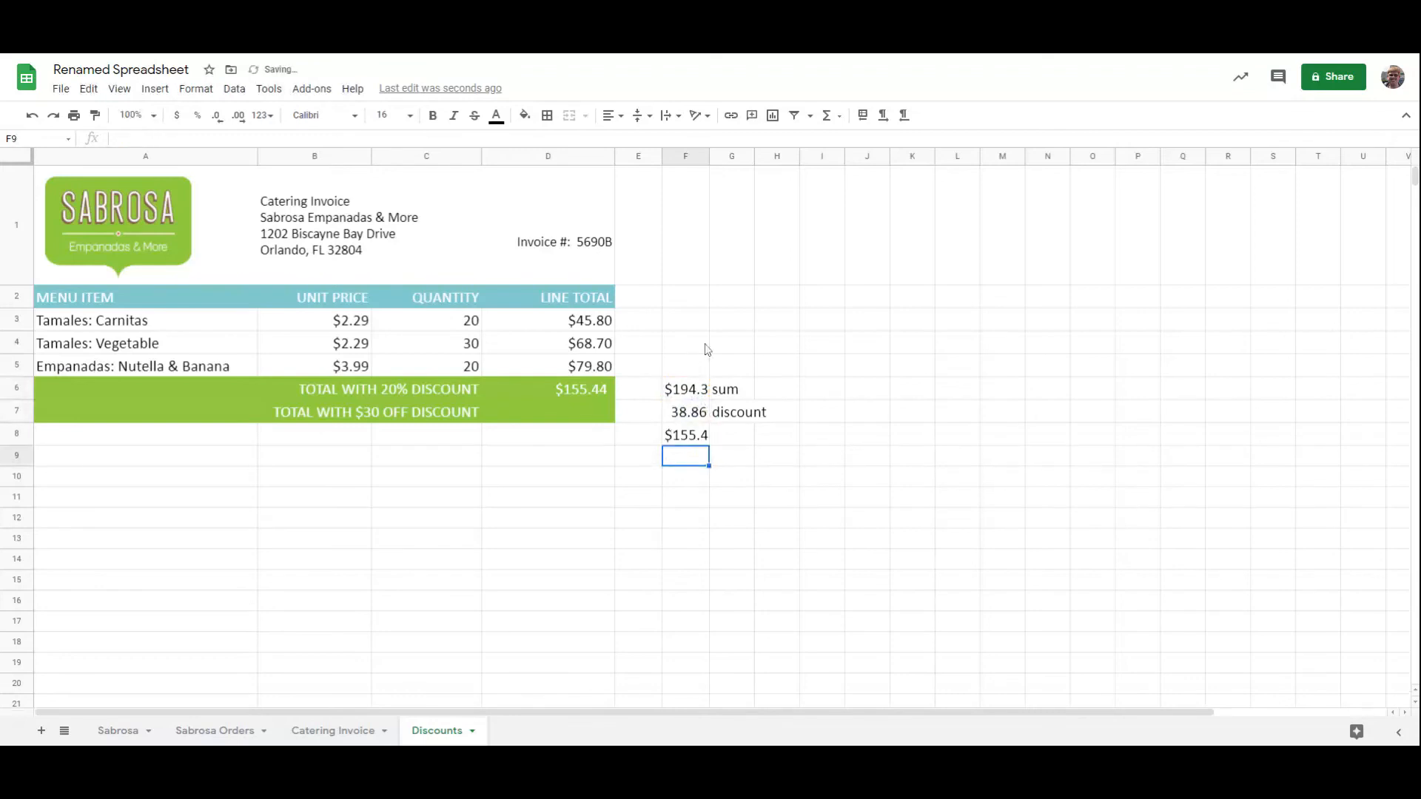
# - Auto-fit the width of column F to the helper calculation amounts
pyautogui.click(691, 436)
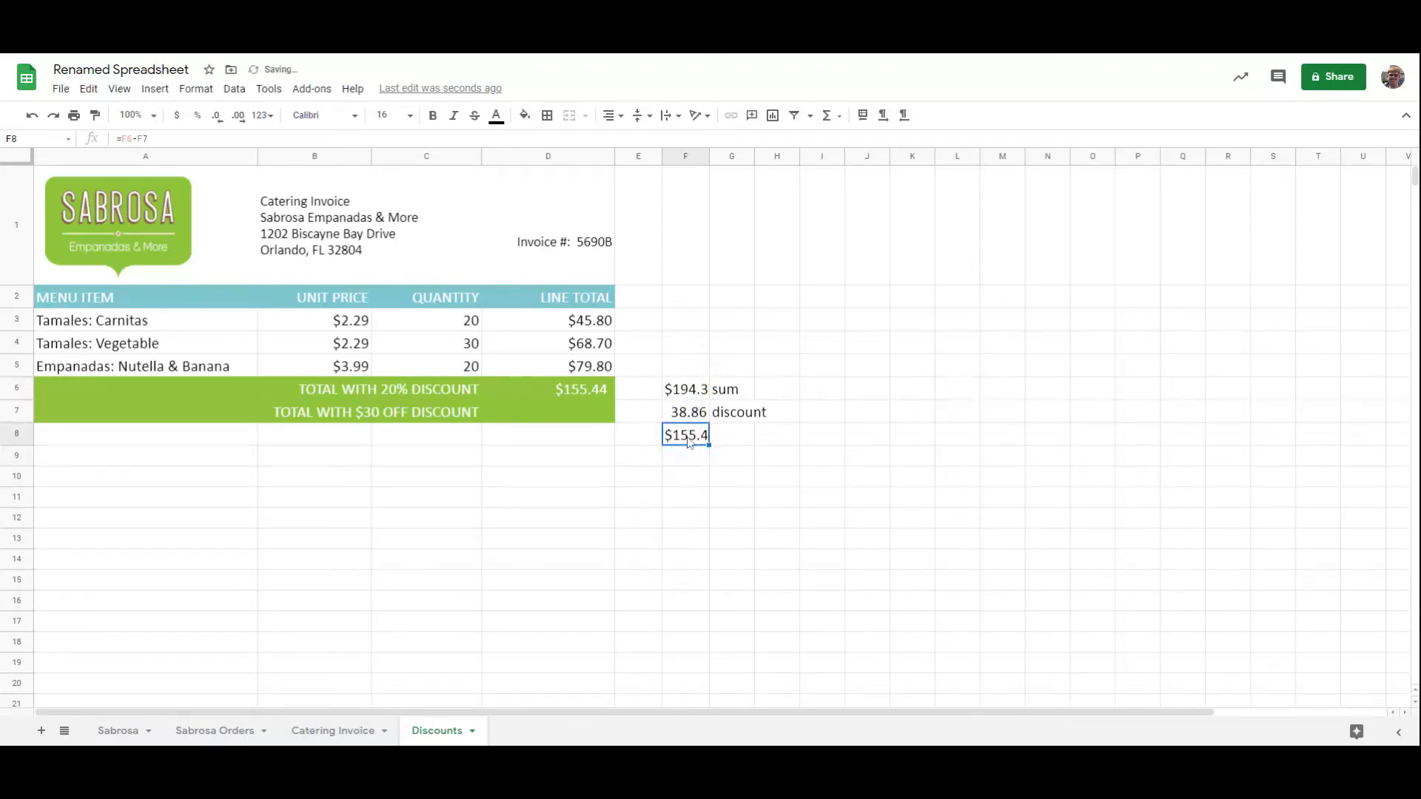
pyautogui.doubleClick(708, 155)
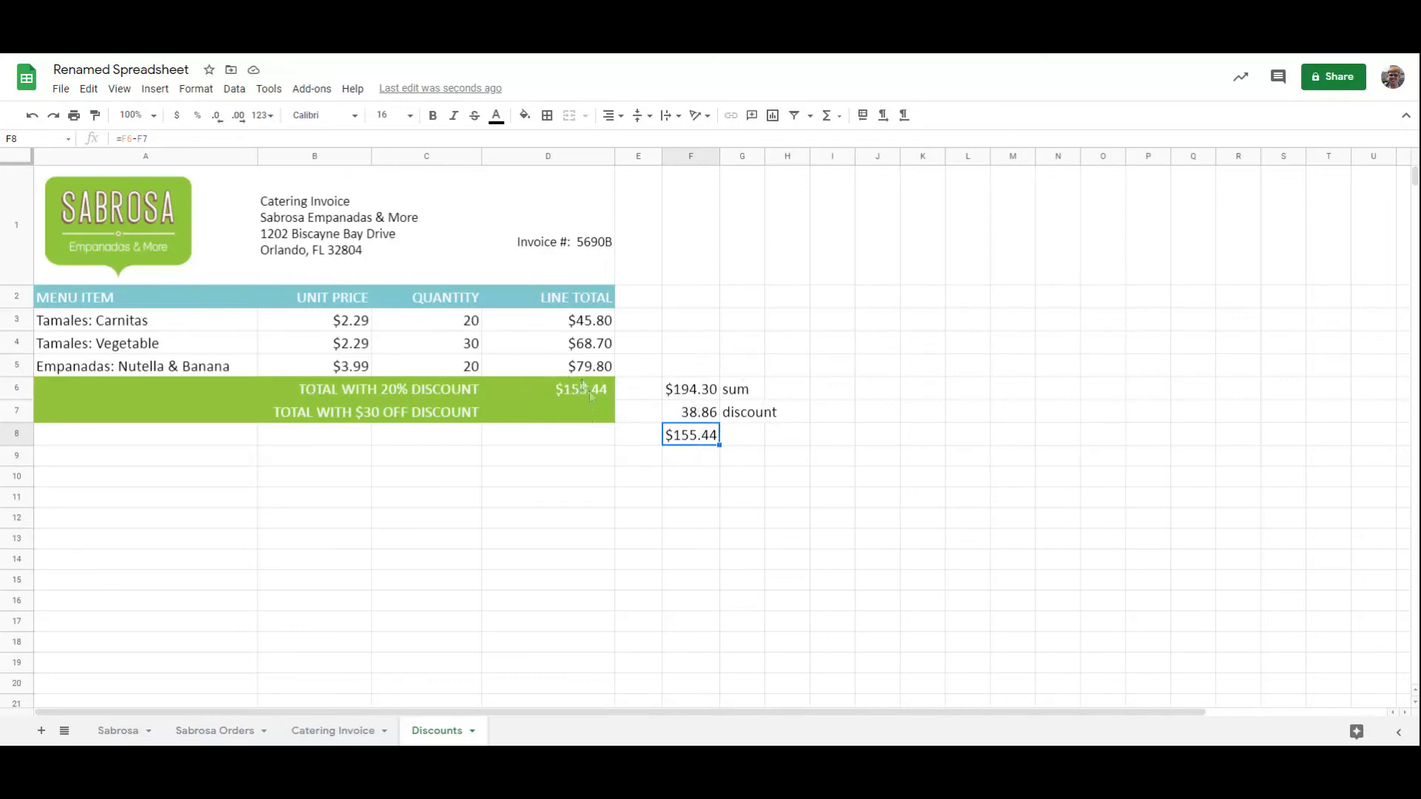
# - Calculate the total with the $30 off discount in D7 with the formula =sum(D3:D5)-30
pyautogui.click(565, 419)
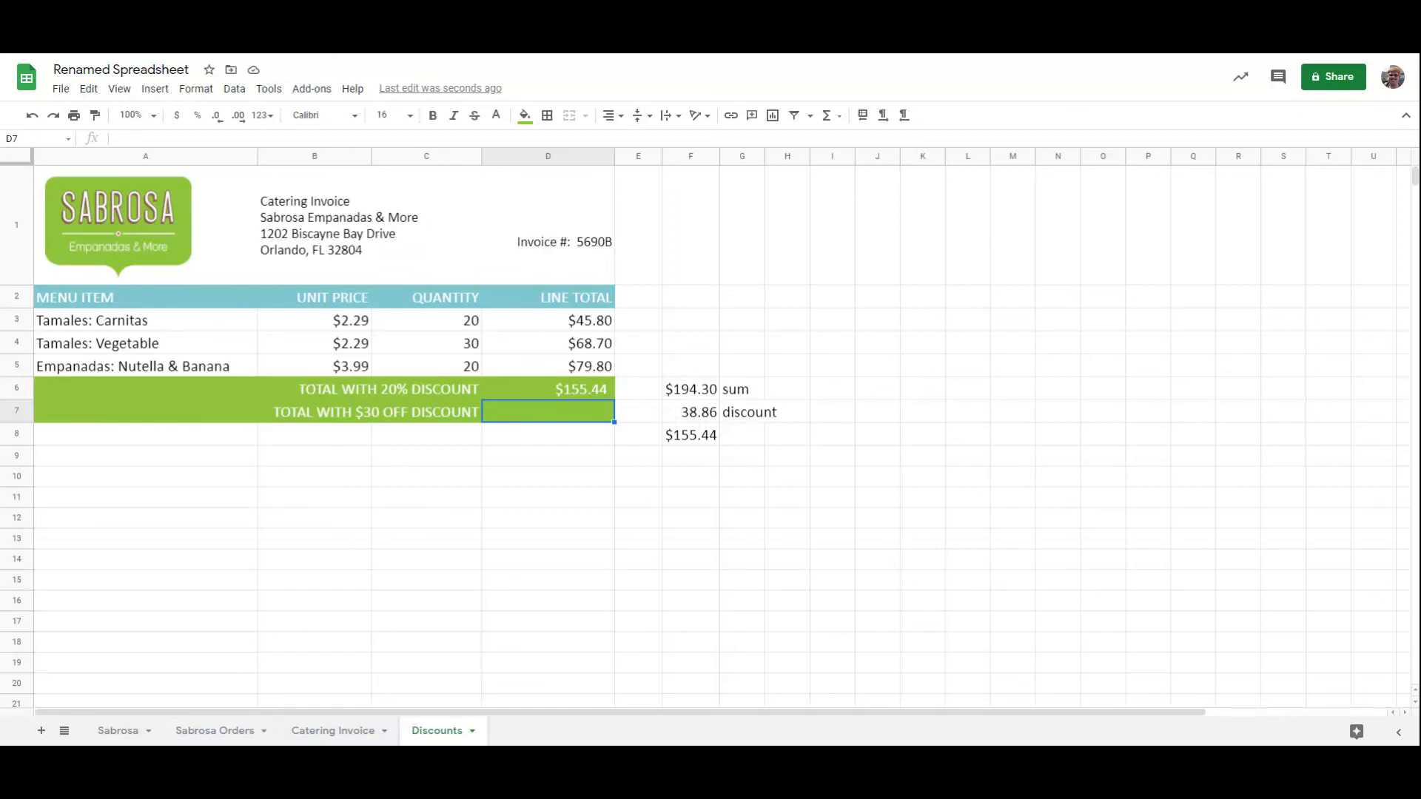
pyautogui.write('=')
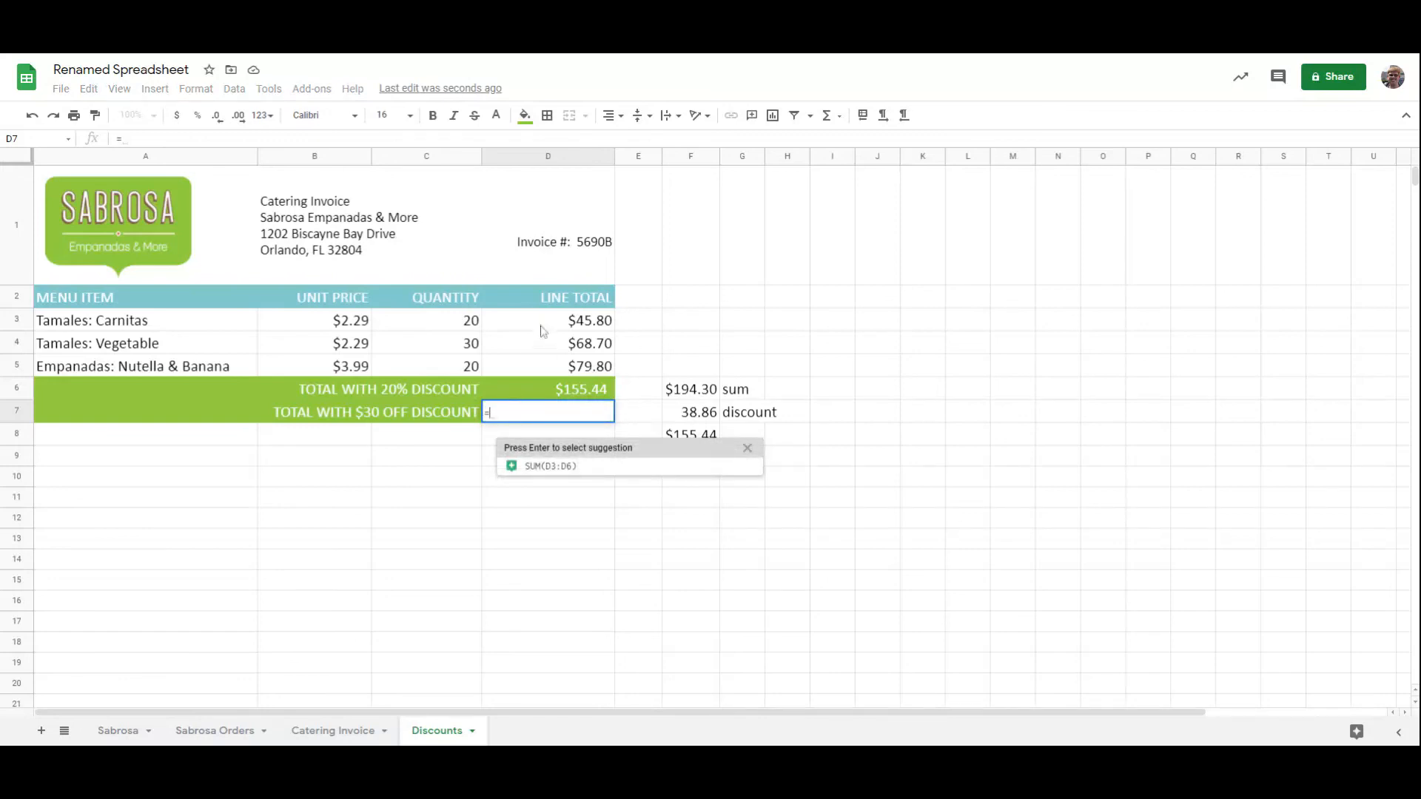
pyautogui.write('sum(')
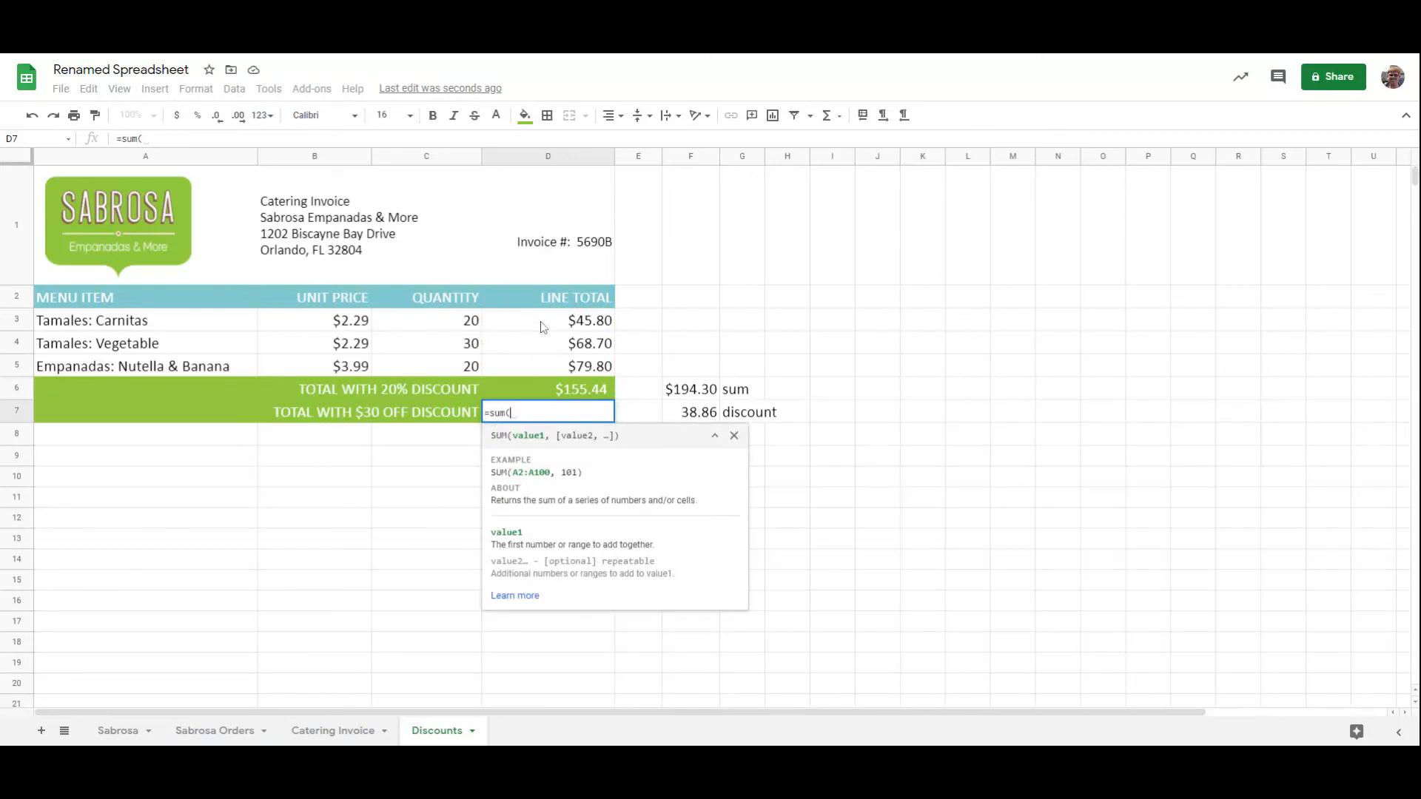
pyautogui.moveTo(544, 328); pyautogui.dragTo(555, 367)
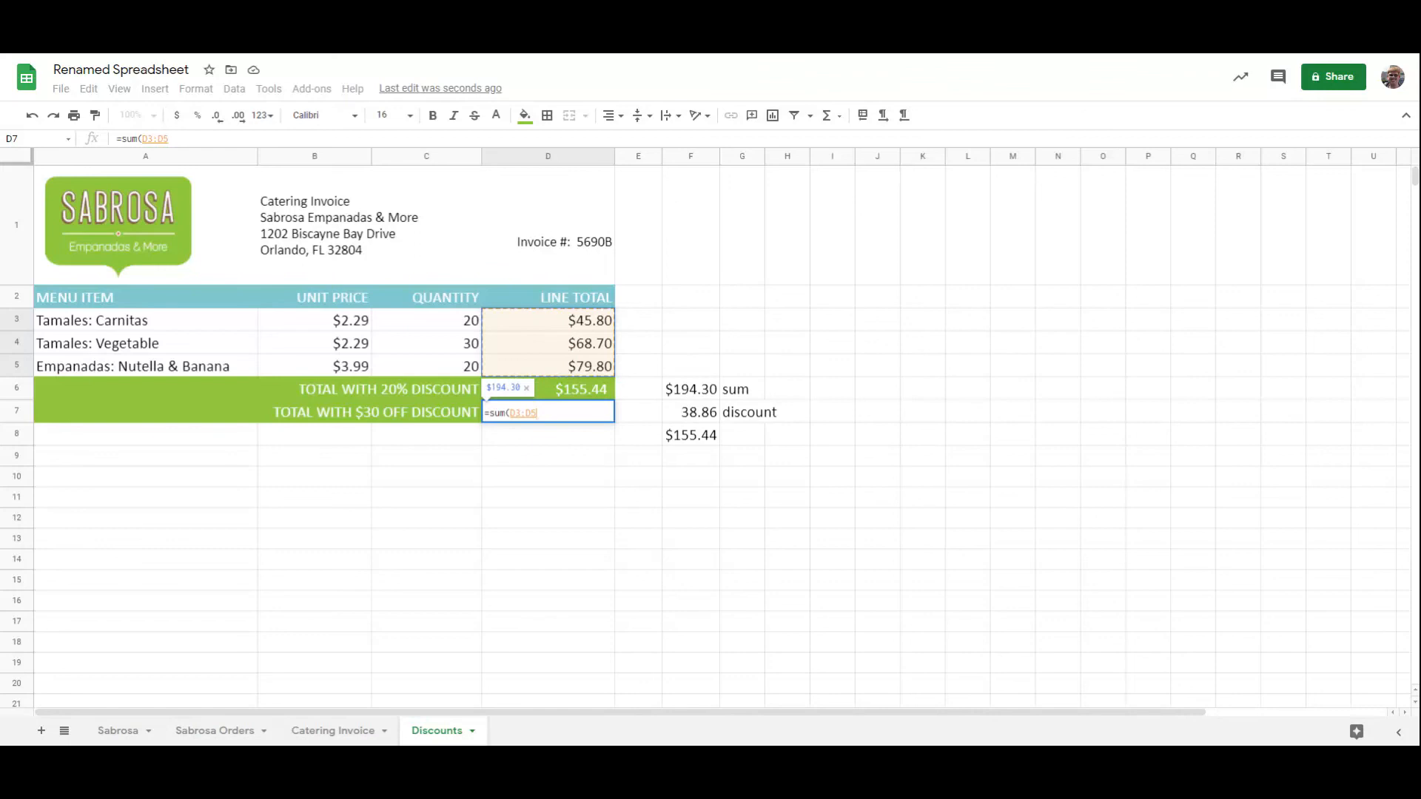
pyautogui.write(')')
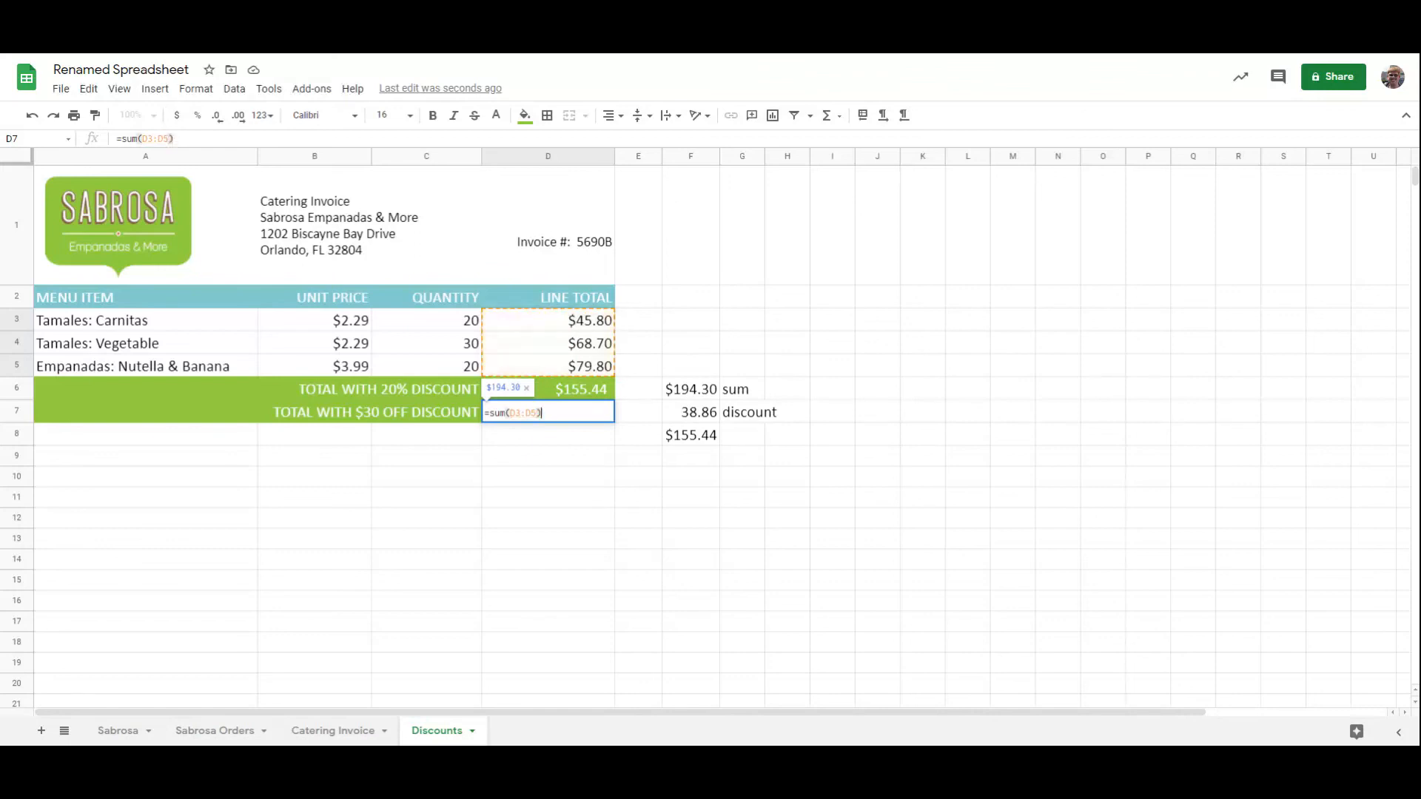
pyautogui.write('-30')
pyautogui.press('Return')
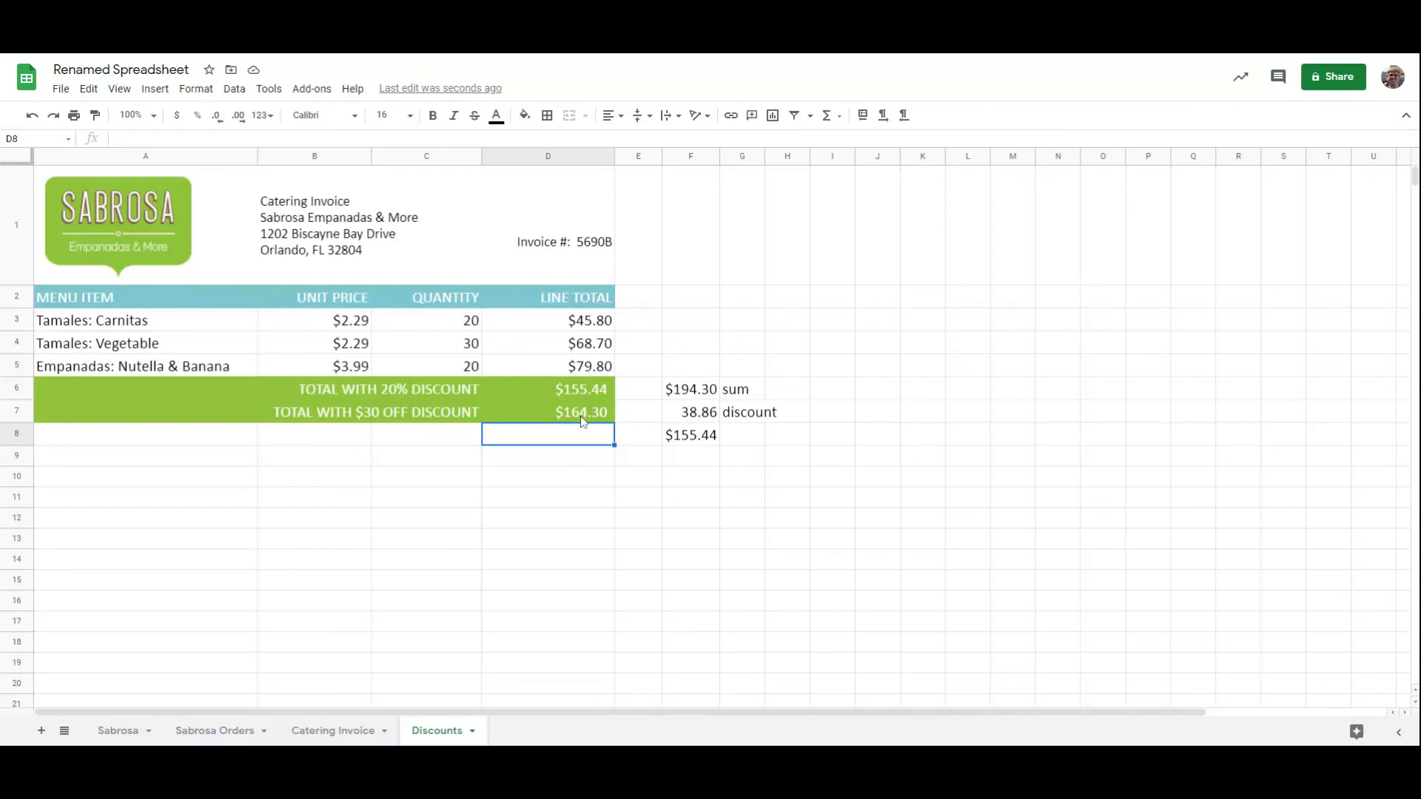
pyautogui.click(529, 390)
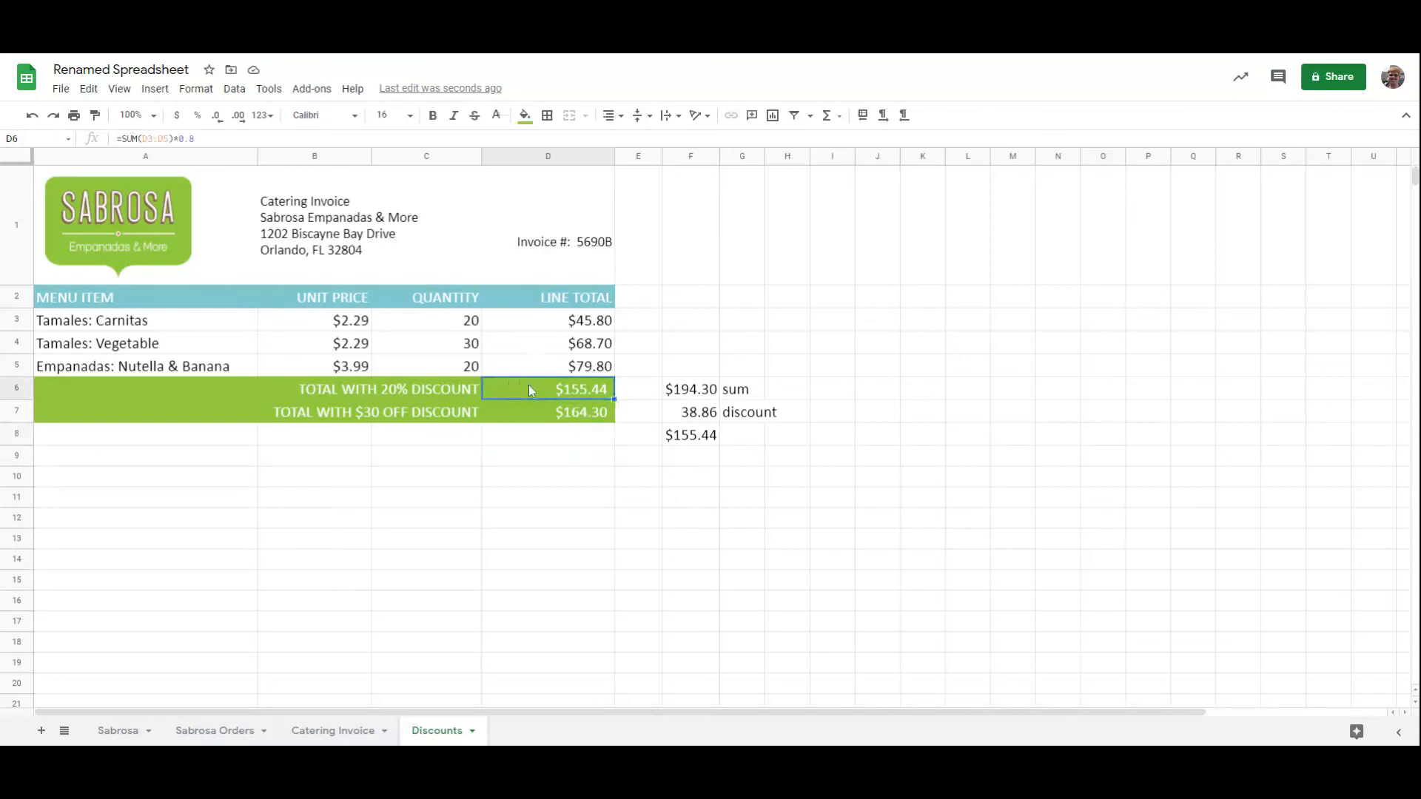